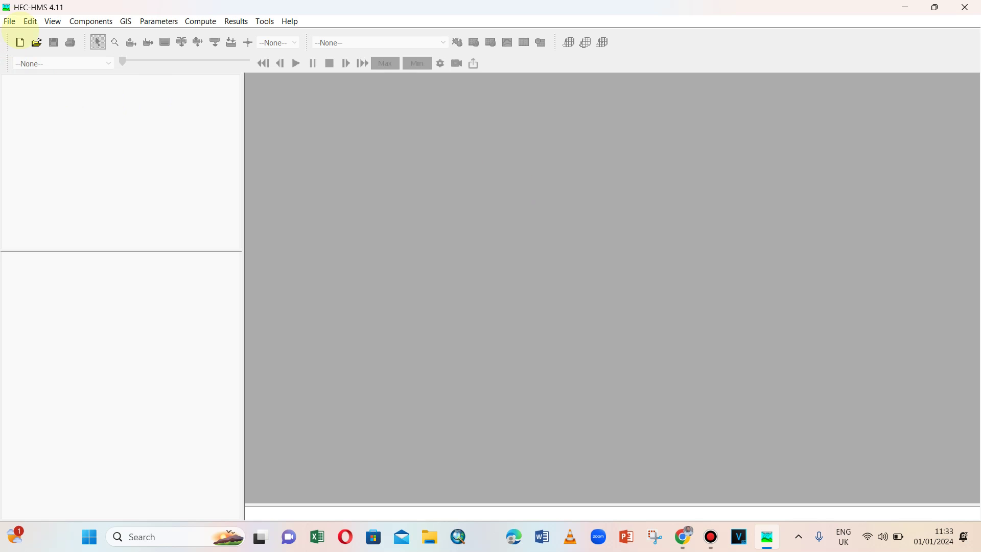
# Start a new HEC-HMS project named Nyabarongo2HPPDam.
pyautogui.click(10, 21)
pyautogui.click(21, 36)
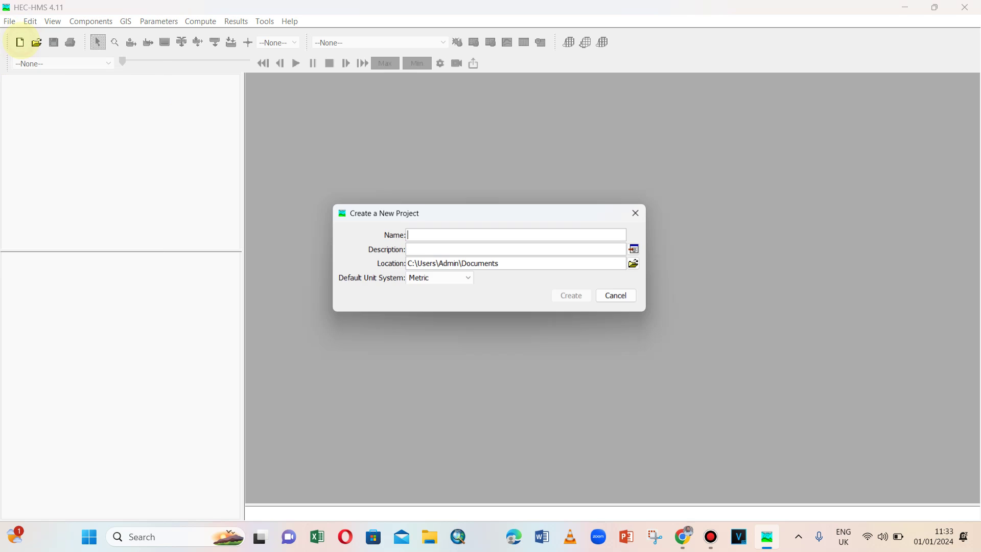
pyautogui.click(438, 235)
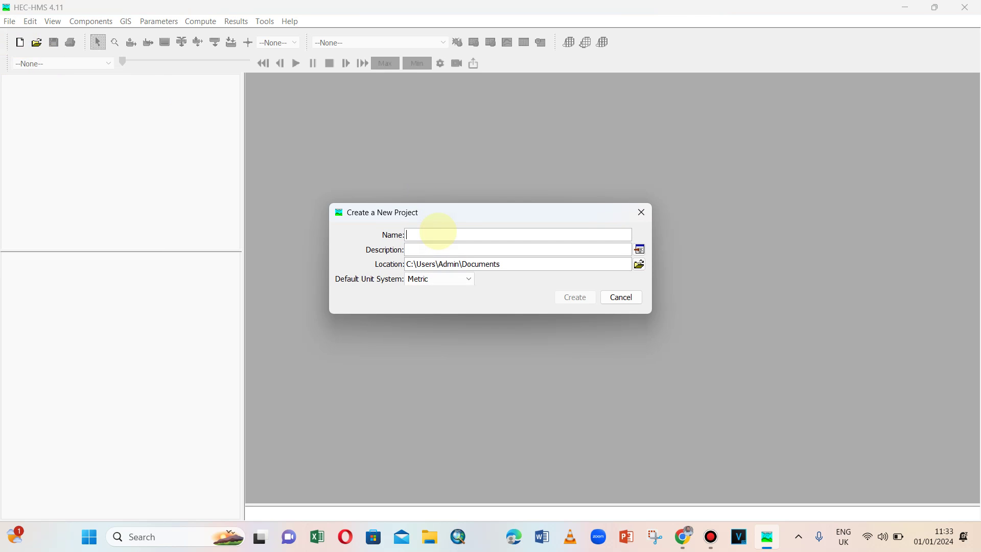
pyautogui.press('capslock')
pyautogui.write('N')
pyautogui.press('capslock')
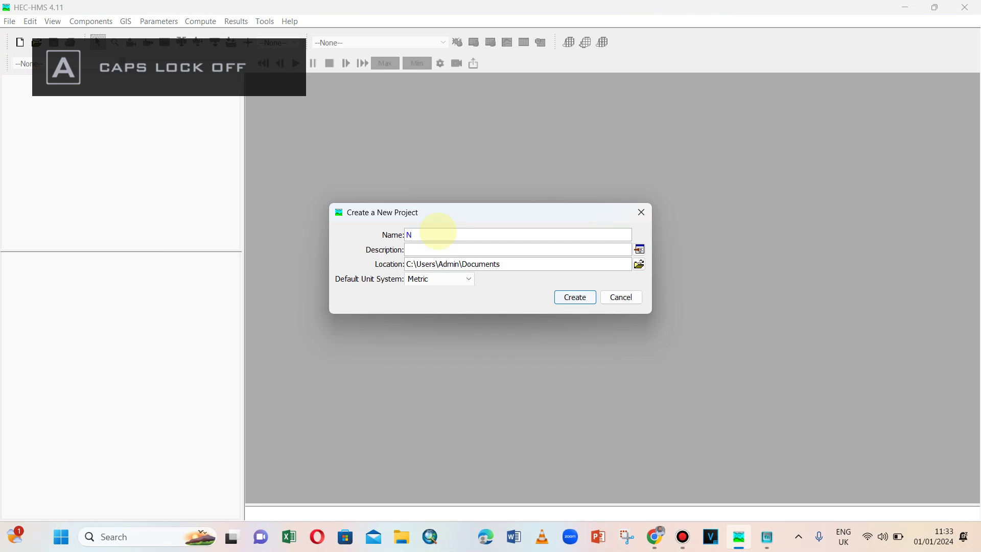
pyautogui.write('yabarongo')
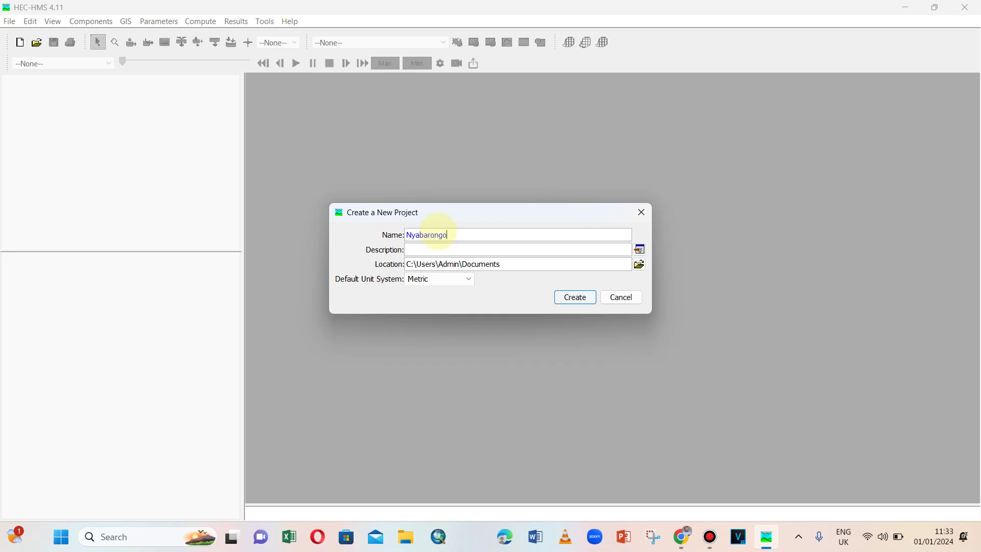
pyautogui.write('2')
pyautogui.press('capslock')
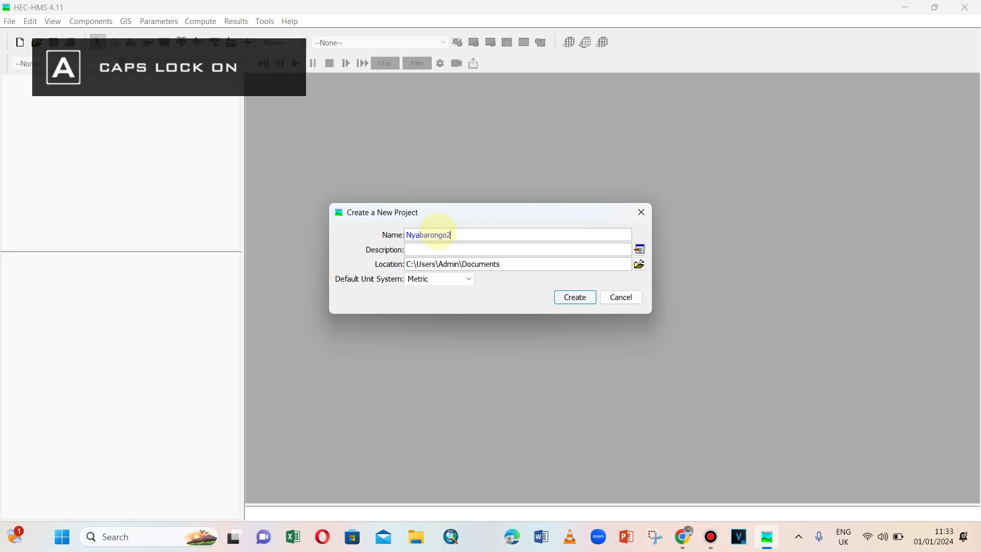
pyautogui.write('HPPD')
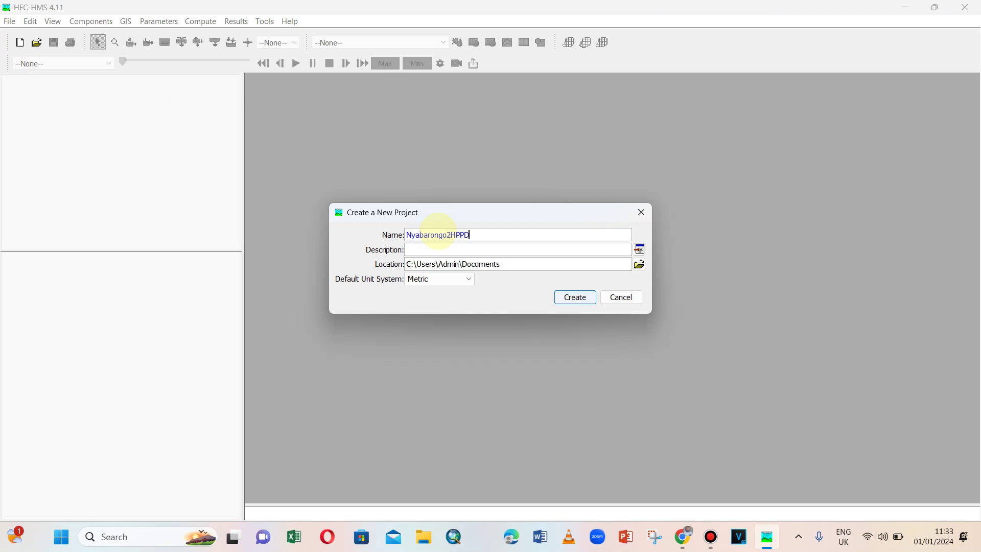
pyautogui.press('capslock')
pyautogui.write('am')
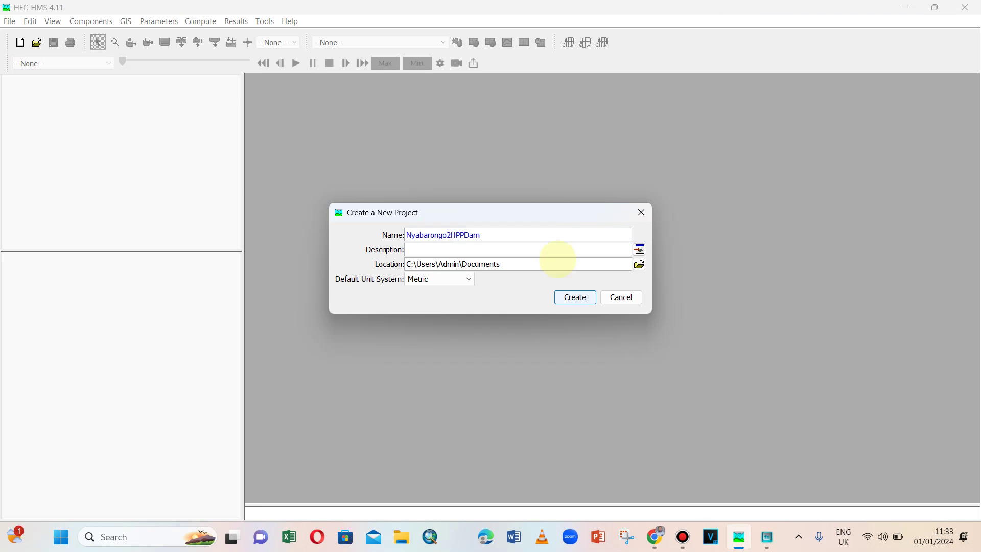
# Set the project location to the Documents folder and create the project.
pyautogui.click(639, 264)
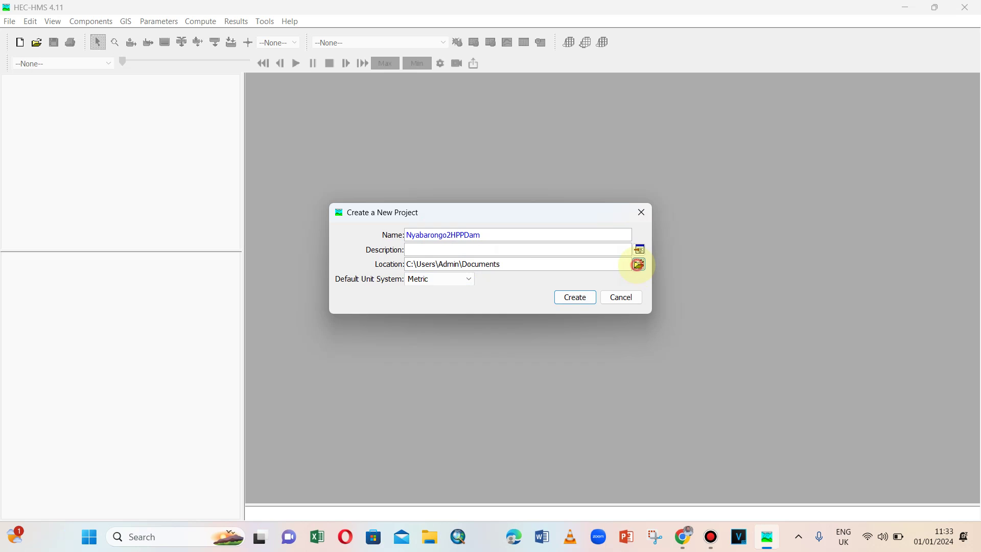
pyautogui.click(669, 362)
pyautogui.click(576, 298)
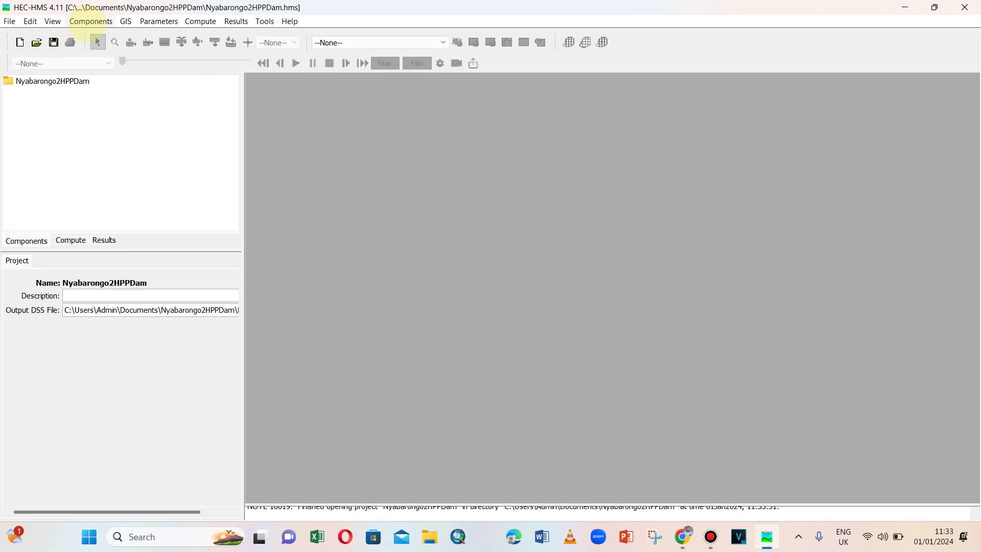
# Create Basin 1 in the Basin Model Manager and open its empty basin map.
pyautogui.click(89, 23)
pyautogui.click(97, 57)
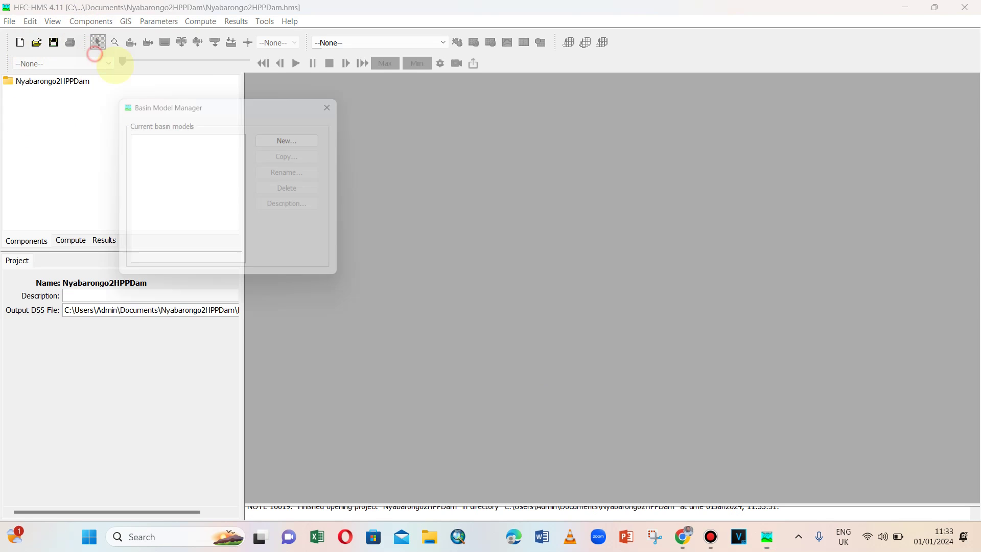
pyautogui.click(292, 137)
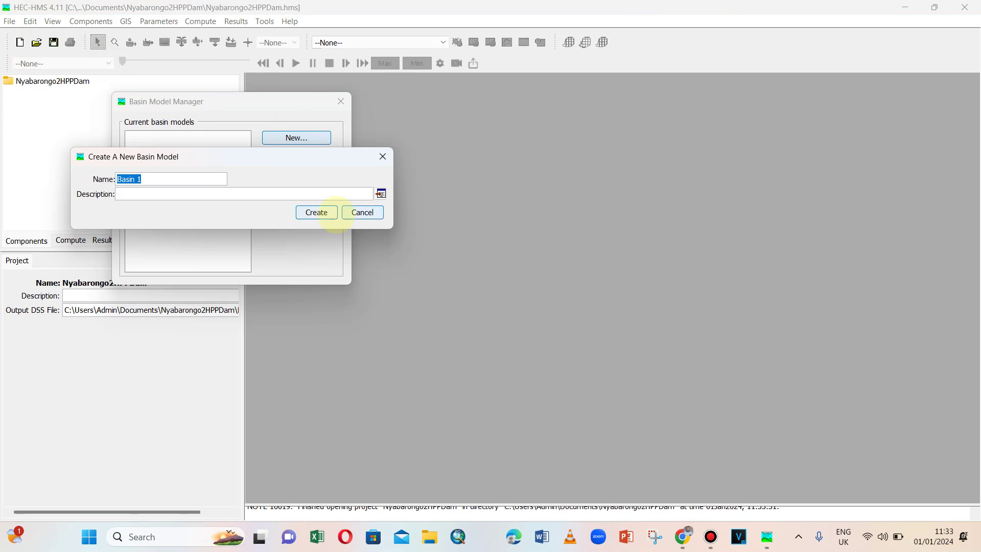
pyautogui.click(320, 210)
pyautogui.click(341, 101)
pyautogui.click(8, 90)
pyautogui.click(45, 103)
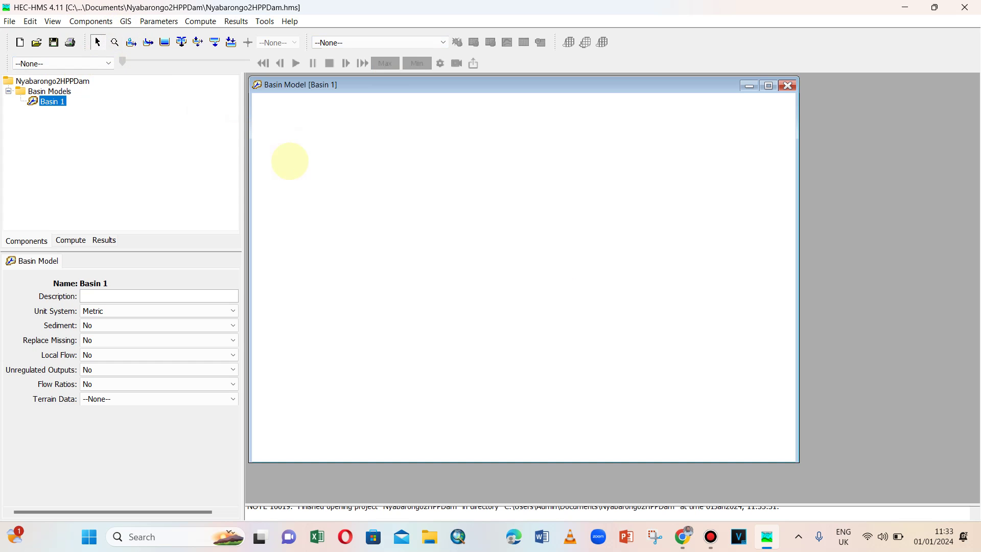
pyautogui.click(126, 21)
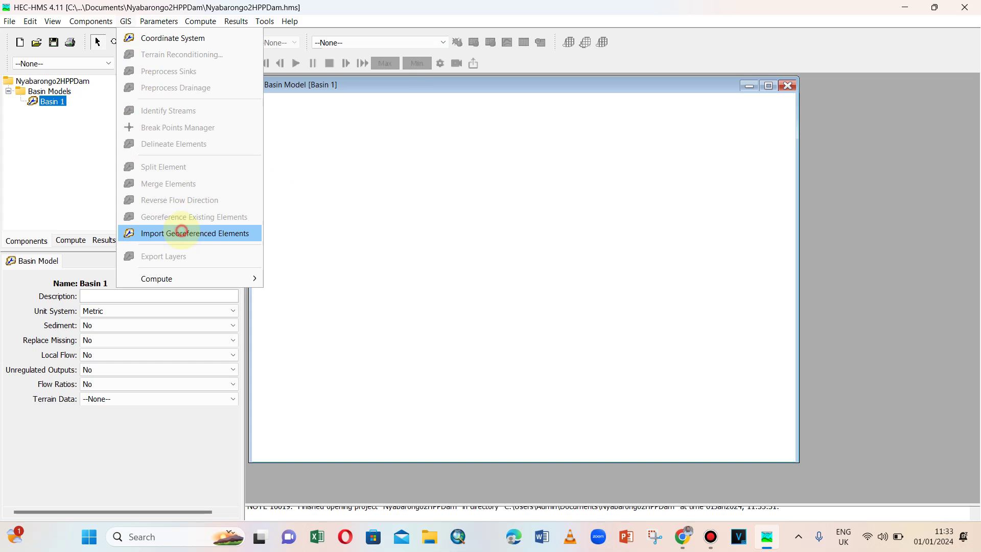
# Start a Subbasins import and pick Nyabarongo2HPP_Subbasins.shp under Documents\NYABARONGO_RWANDA.
pyautogui.click(181, 231)
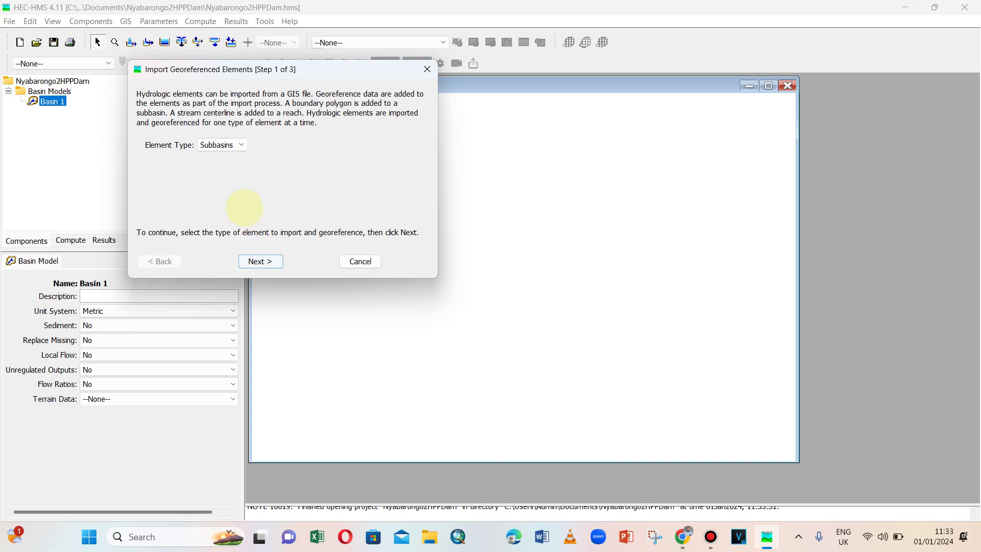
pyautogui.click(263, 261)
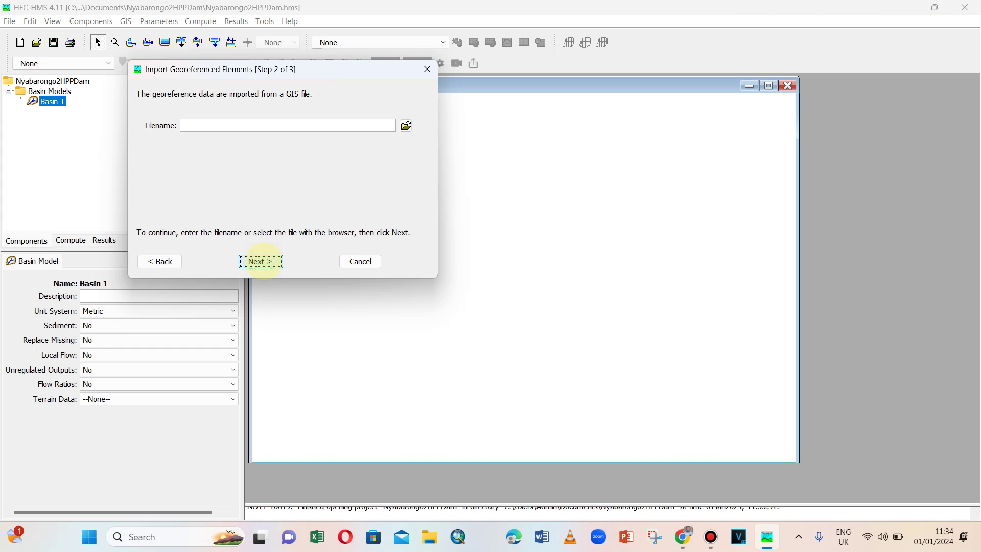
pyautogui.click(406, 125)
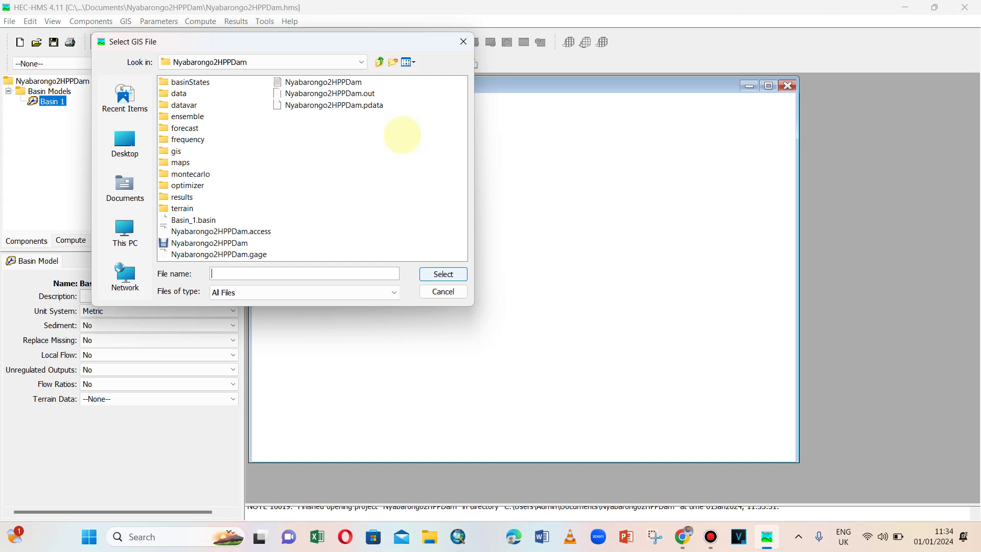
pyautogui.click(289, 60)
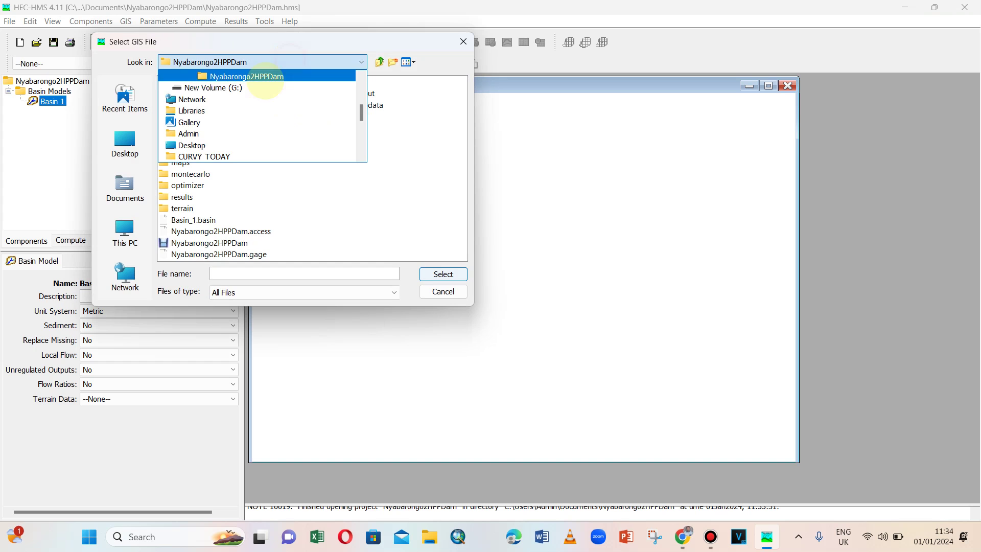
pyautogui.click(245, 112)
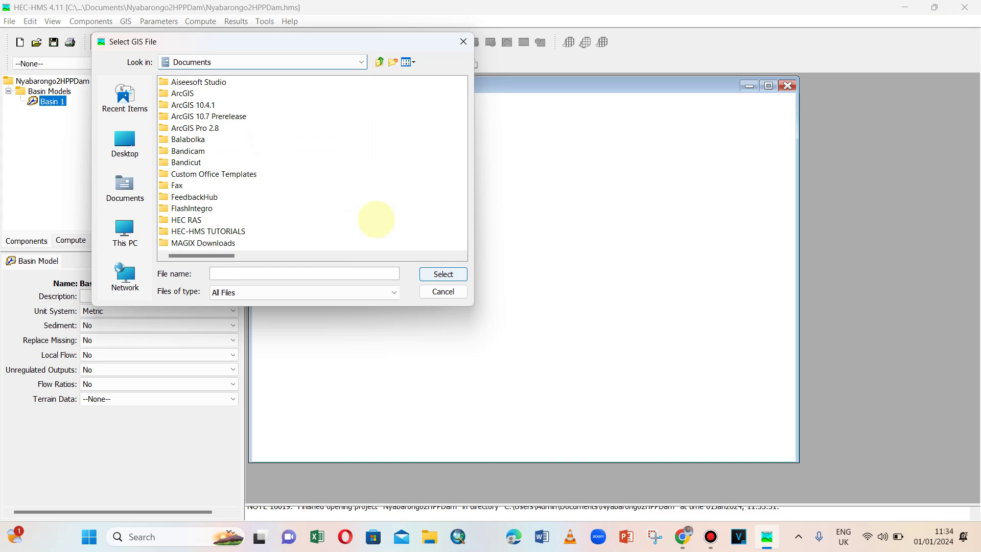
pyautogui.scroll(-3, 327, 186)
pyautogui.scroll(1, 319, 179)
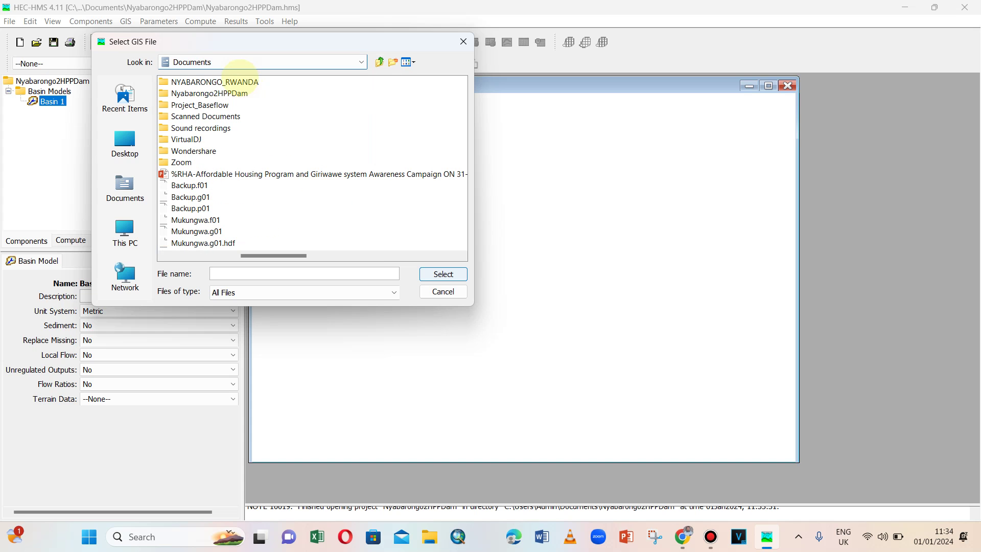
pyautogui.doubleClick(240, 82)
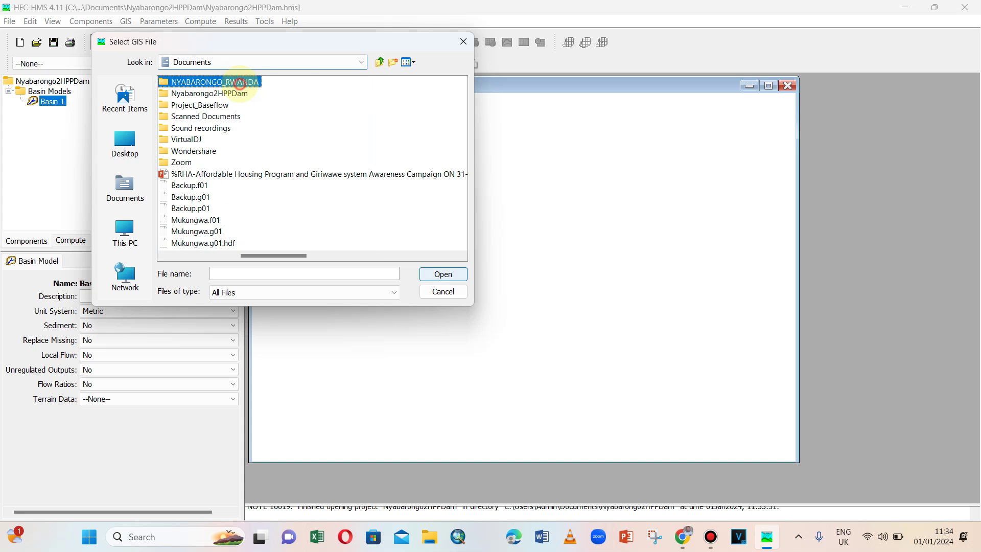
pyautogui.doubleClick(239, 105)
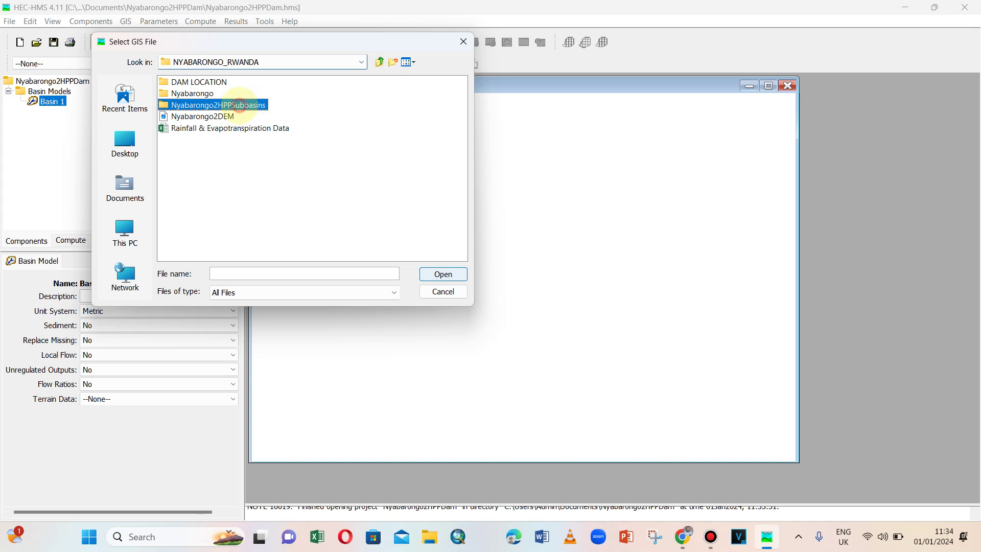
pyautogui.click(245, 107)
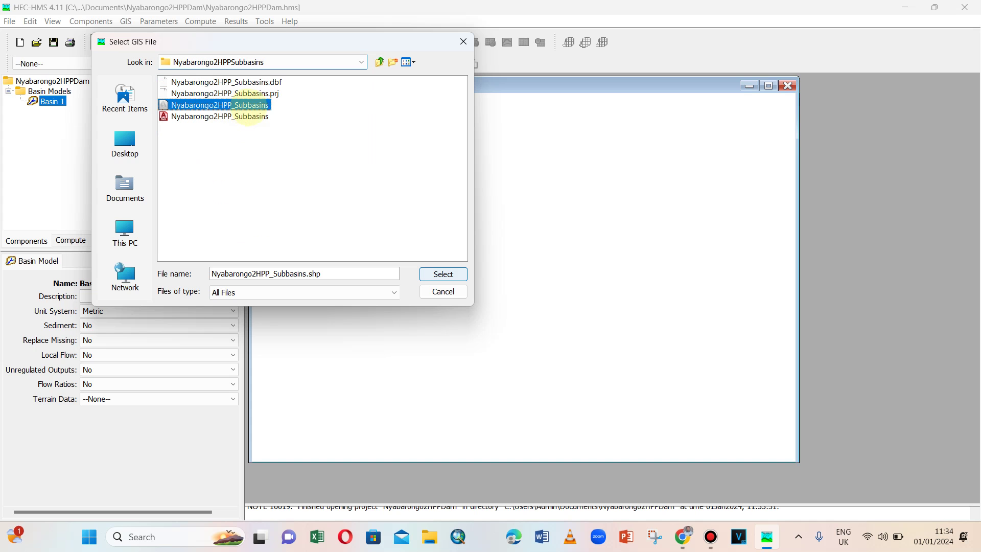
# Finish the import using the name attribute, skipping the coordinate system.
pyautogui.click(442, 274)
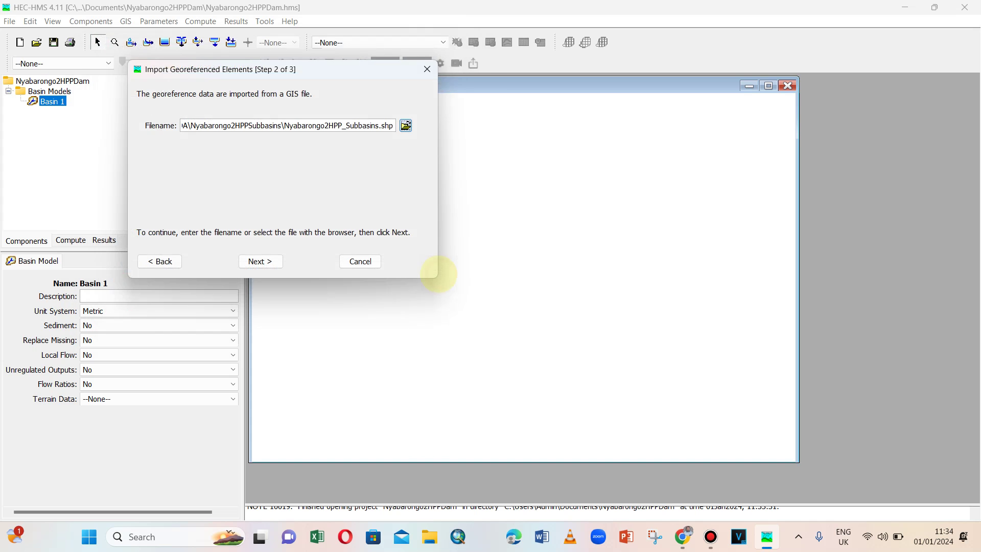
pyautogui.click(261, 261)
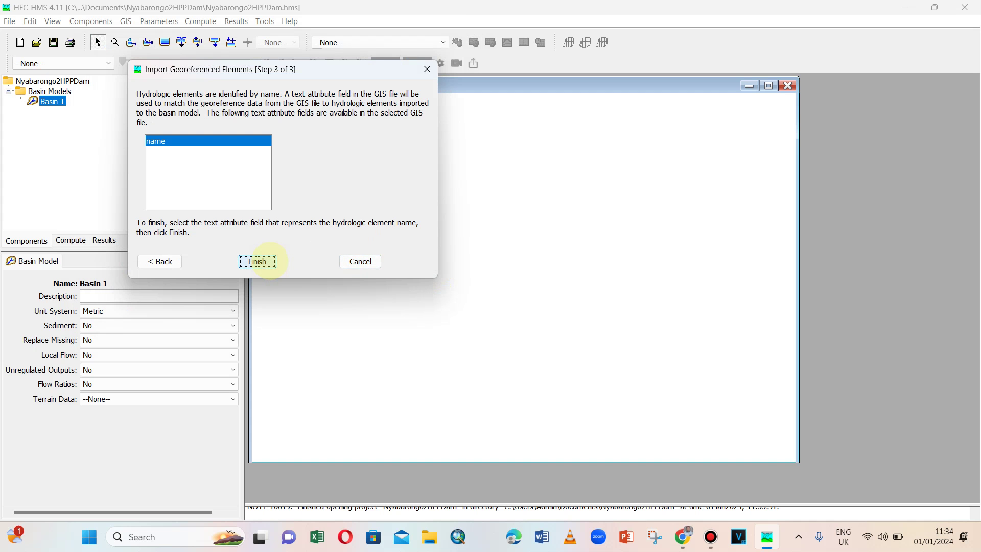
pyautogui.click(258, 261)
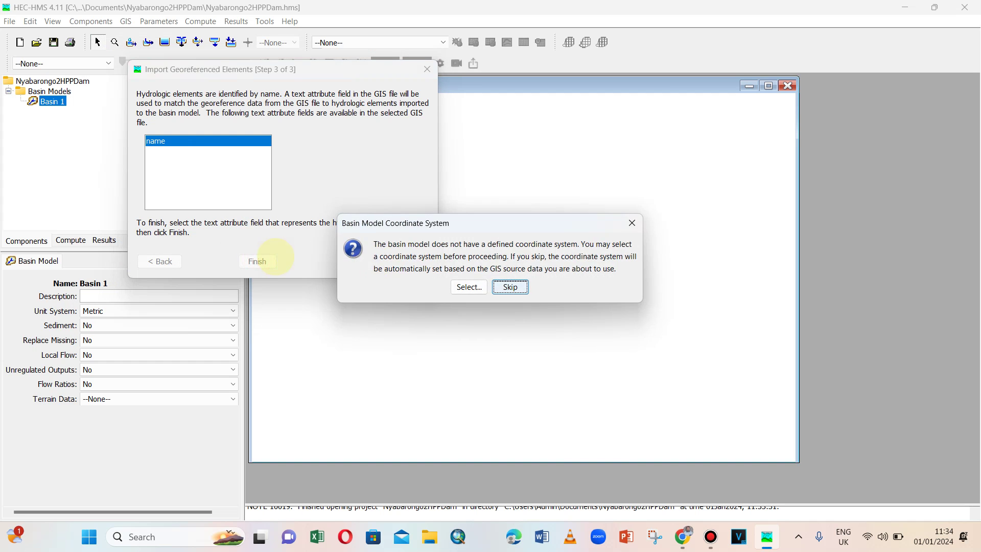
pyautogui.click(510, 287)
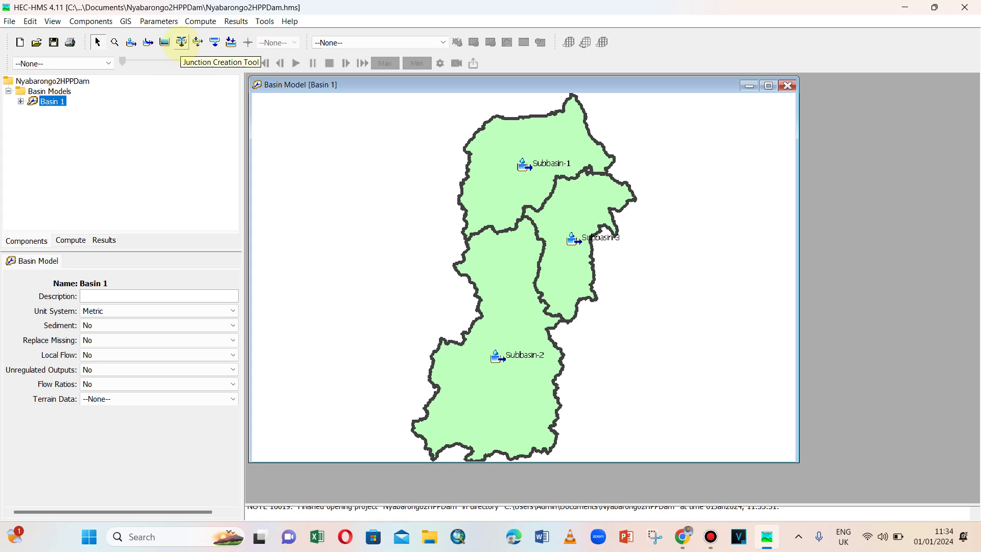
# Place Junction-1 on the map where the Subbasin-1 and Subbasin-3 boundaries meet.
pyautogui.click(181, 41)
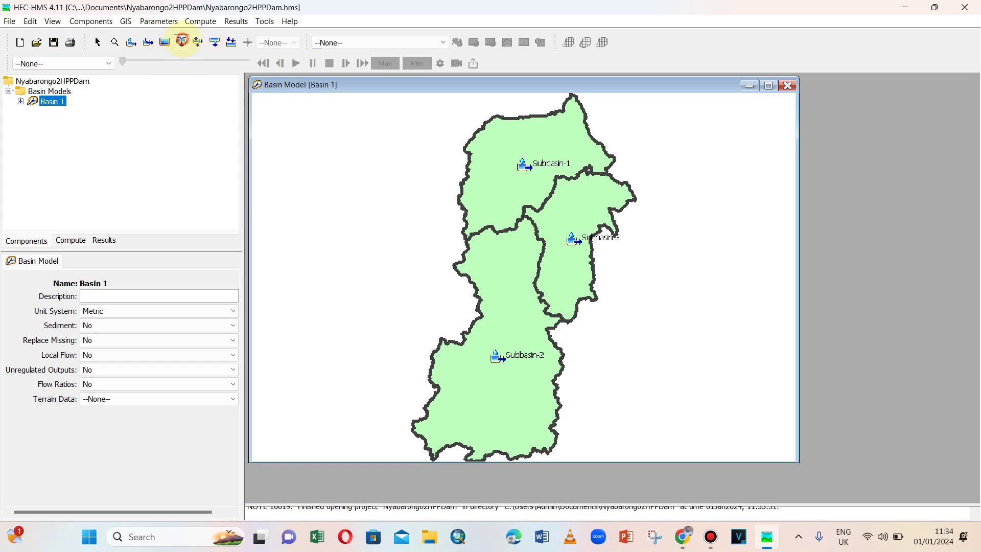
pyautogui.click(523, 214)
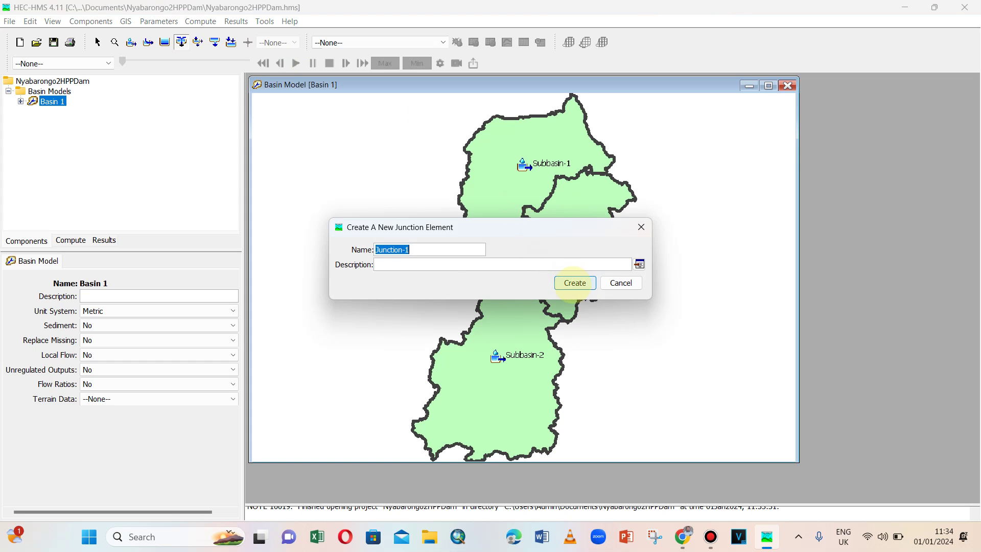
pyautogui.click(574, 283)
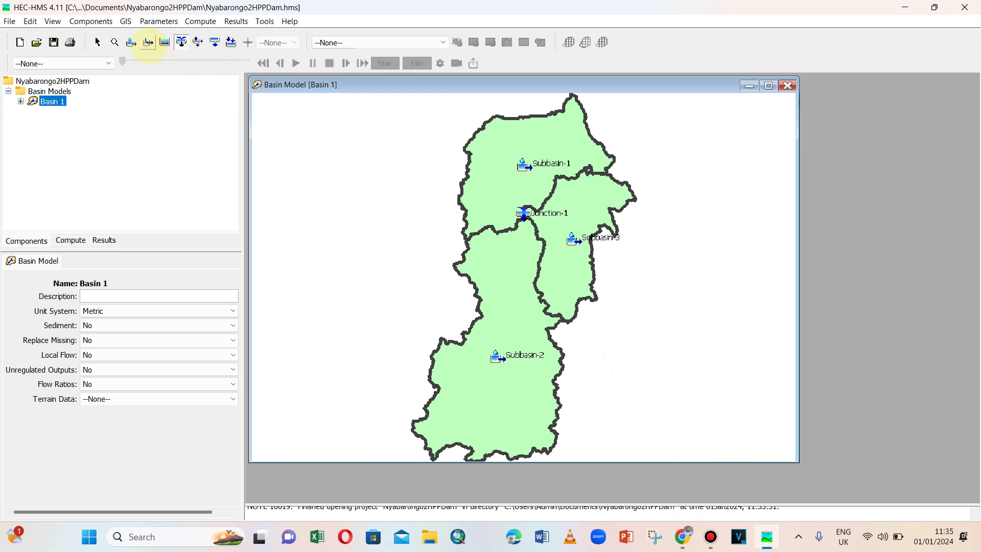
pyautogui.click(97, 42)
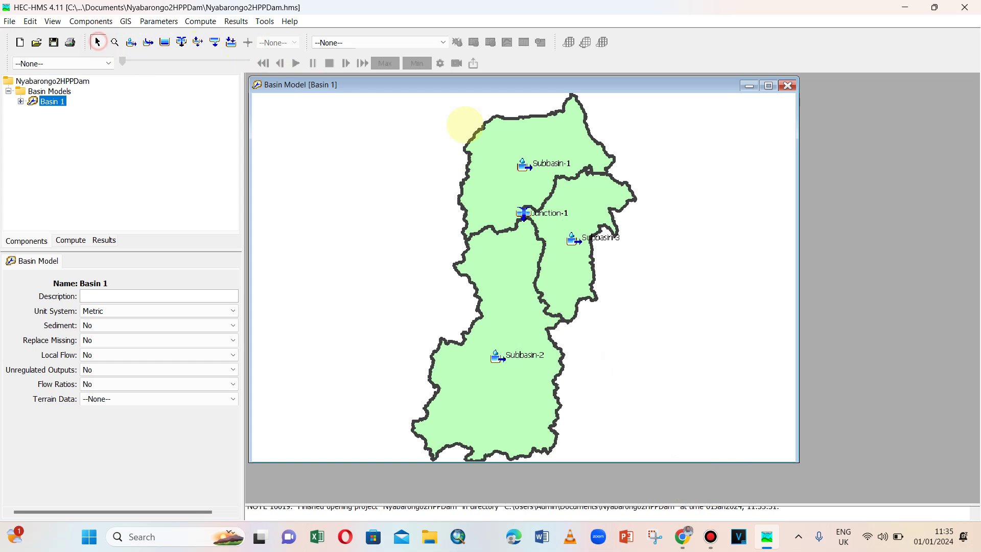
# Connect Subbasin-1 and Subbasin-2 downstream to Junction-1.
pyautogui.click(575, 148)
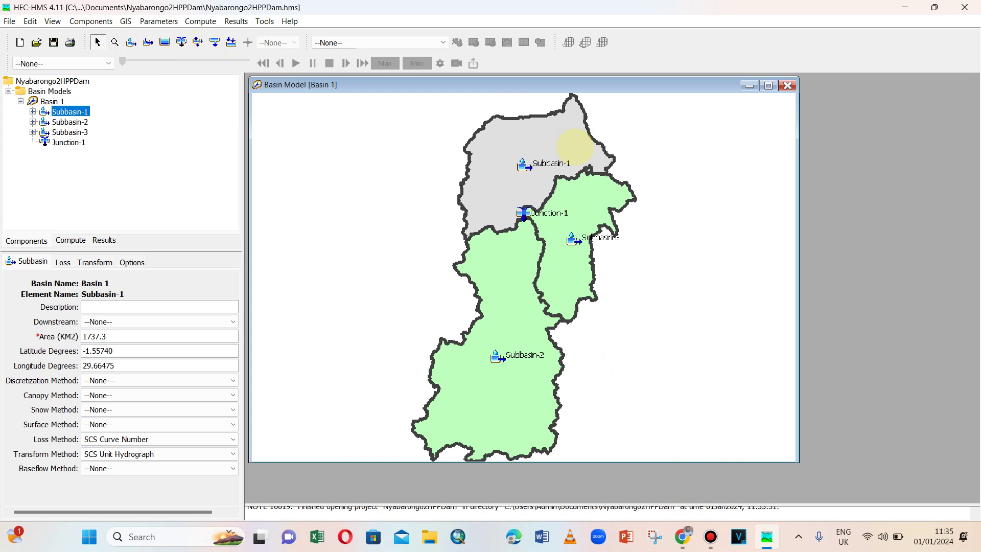
pyautogui.rightClick(574, 148)
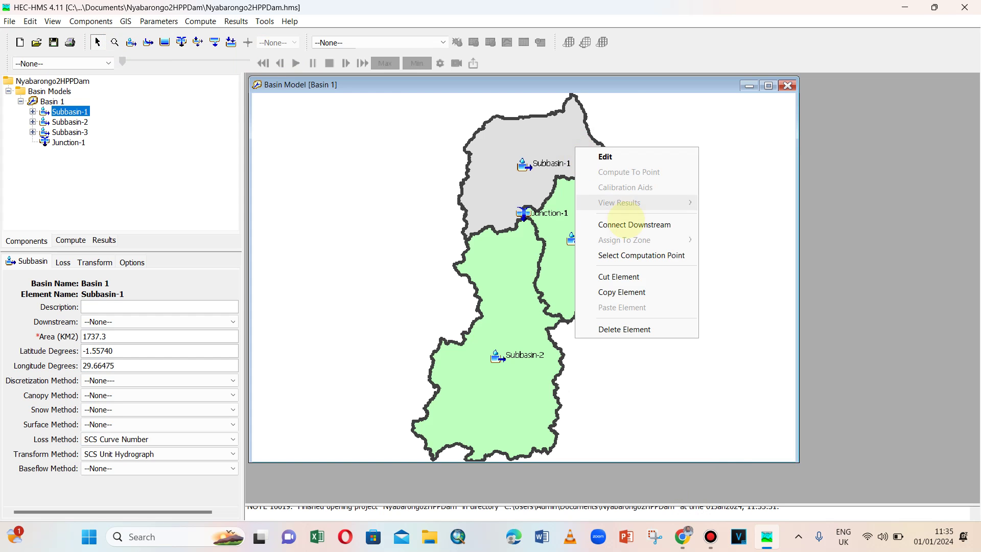
pyautogui.click(625, 222)
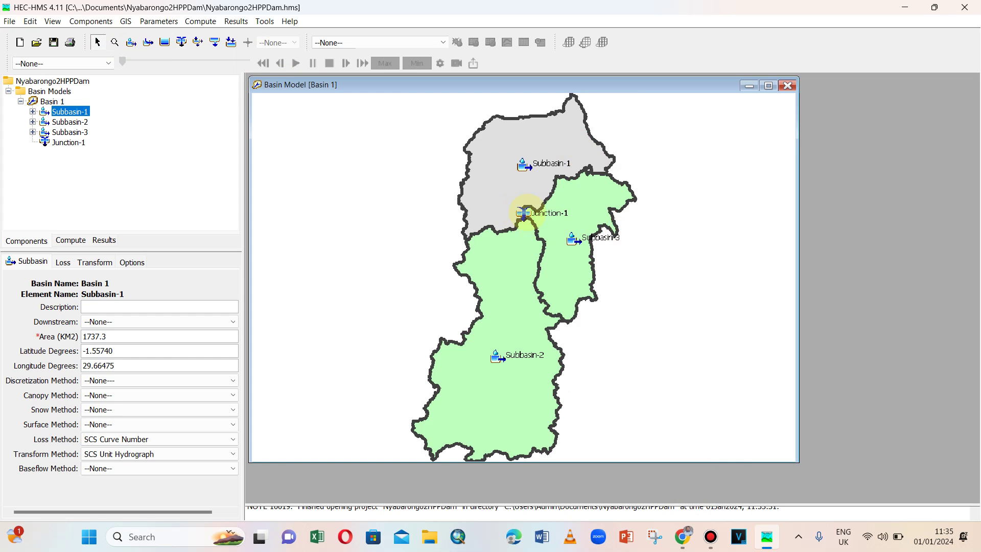
pyautogui.click(525, 212)
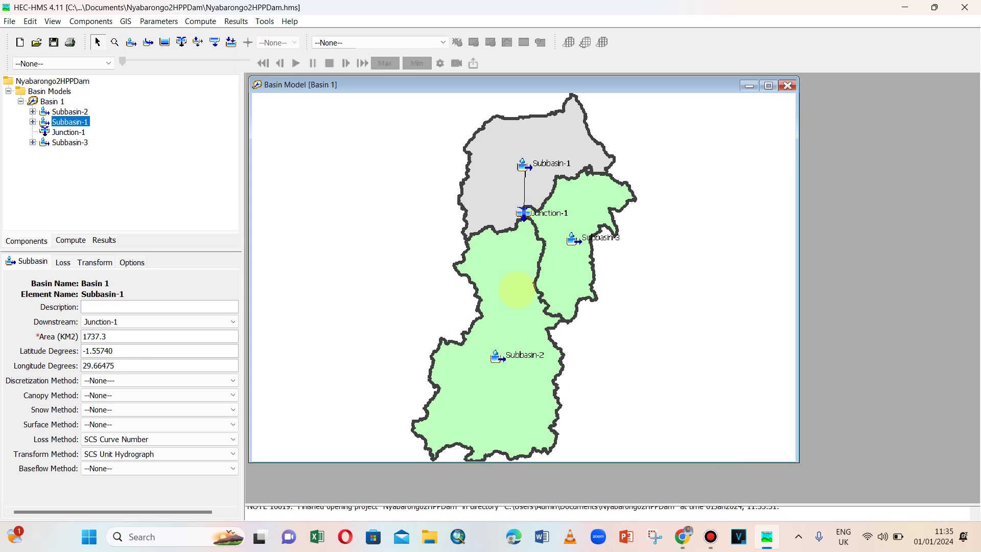
pyautogui.click(525, 317)
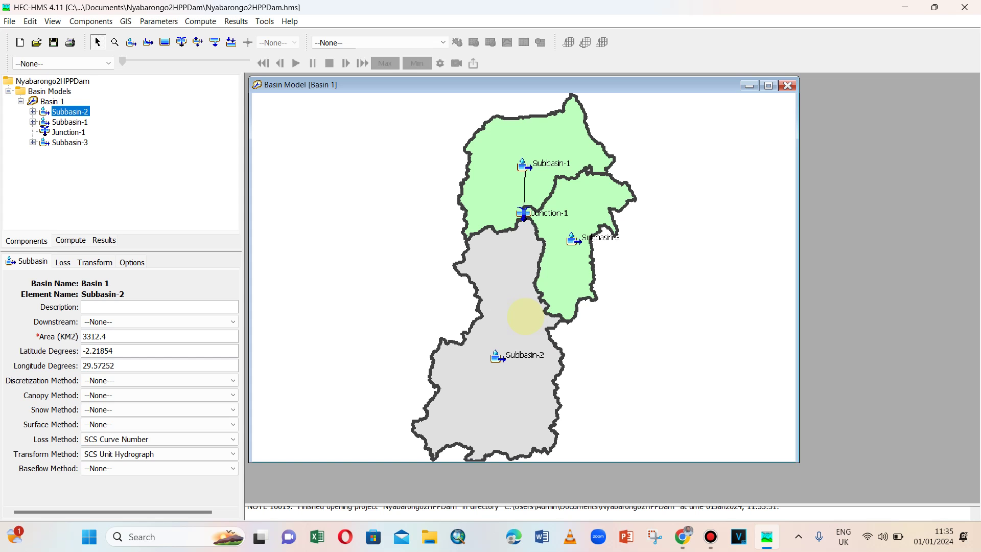
pyautogui.rightClick(525, 316)
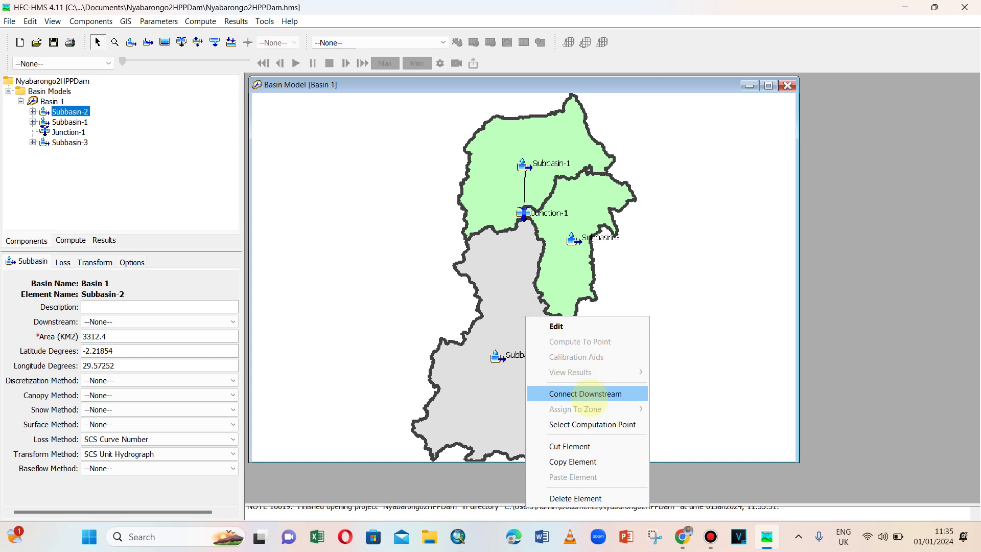
pyautogui.click(589, 398)
pyautogui.click(524, 214)
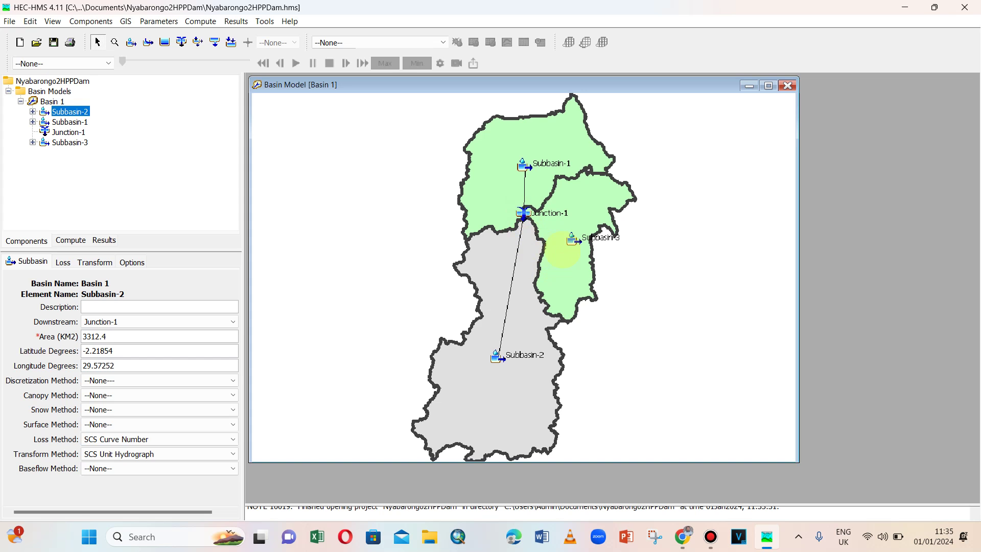
# Start drawing a new reach at Junction-1.
pyautogui.scroll(2, 556, 225)
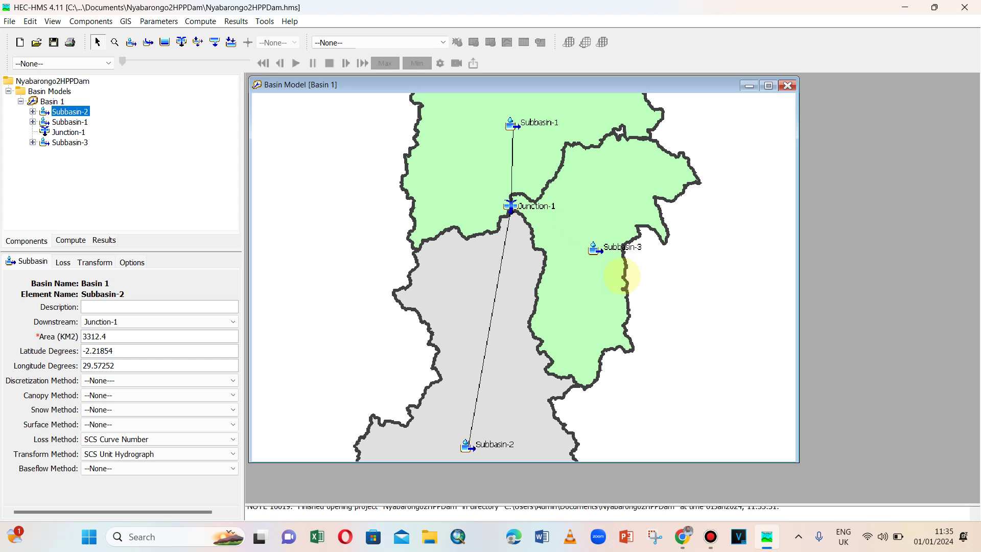
pyautogui.click(149, 42)
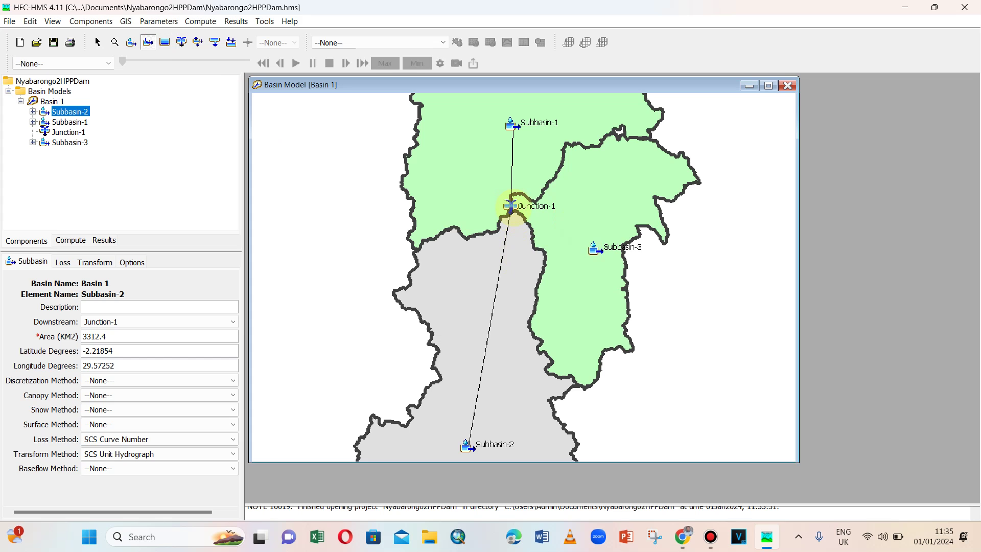
pyautogui.click(513, 208)
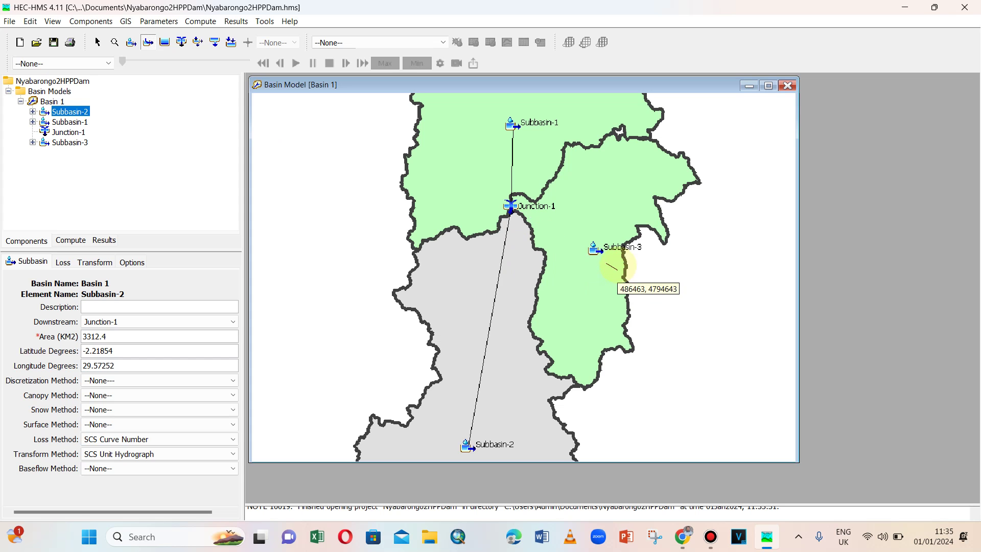
# End Reach-1 on Subbasin-3's eastern boundary and drag Subbasin-3's icon clear of it.
pyautogui.click(624, 263)
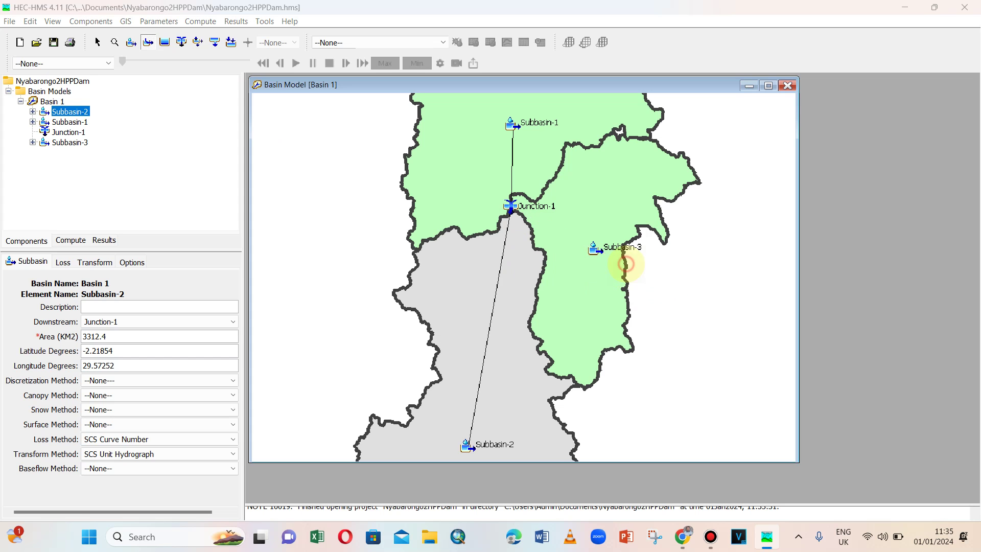
pyautogui.click(572, 283)
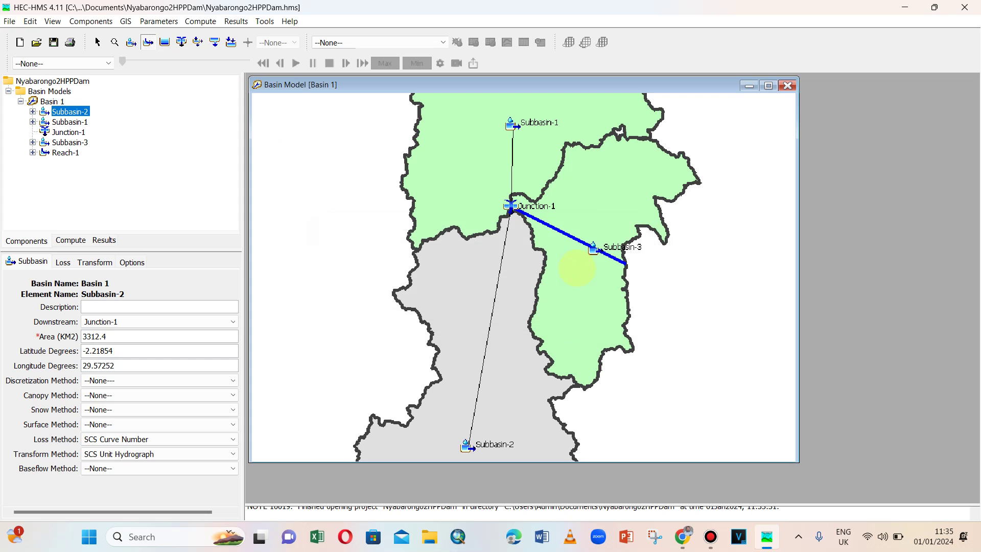
pyautogui.click(97, 42)
pyautogui.moveTo(592, 248); pyautogui.dragTo(602, 198)
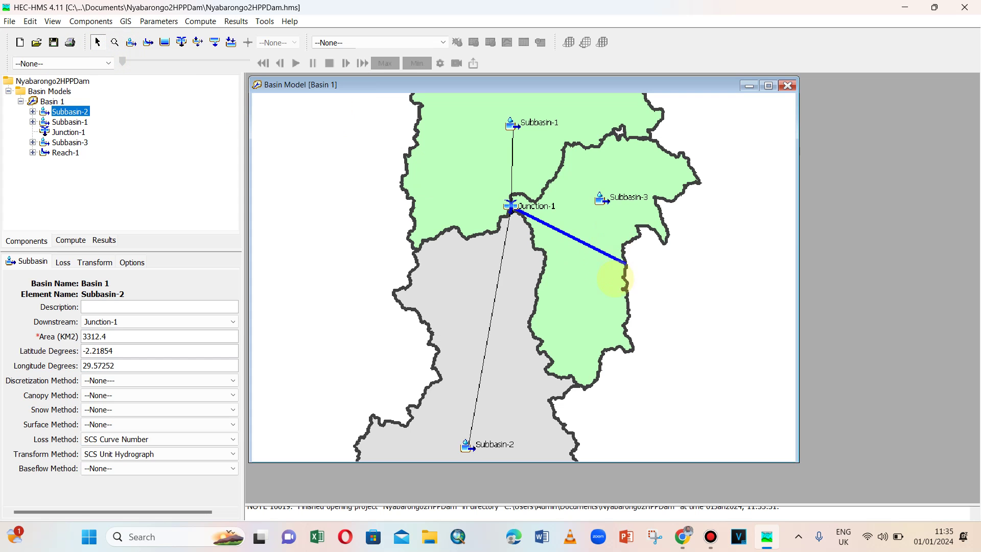
pyautogui.scroll(1, 613, 262)
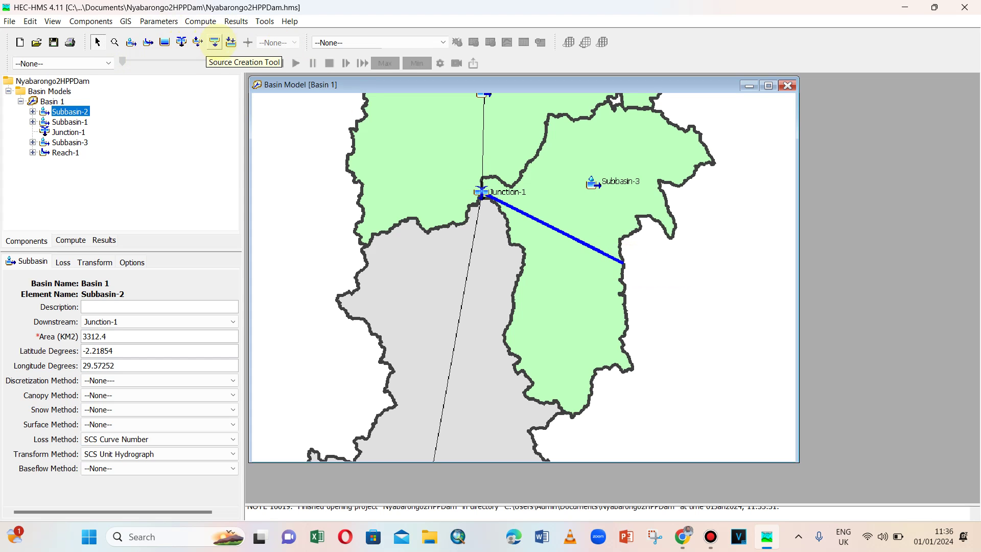
# Place a sink at Reach-1's downstream end named 'Oulet_Dam location'.
pyautogui.click(231, 41)
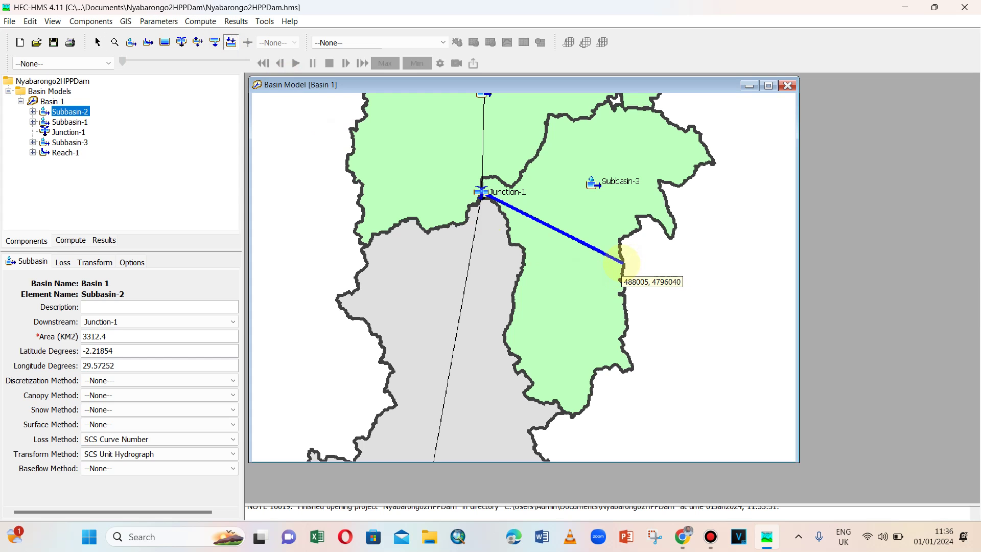
pyautogui.click(624, 263)
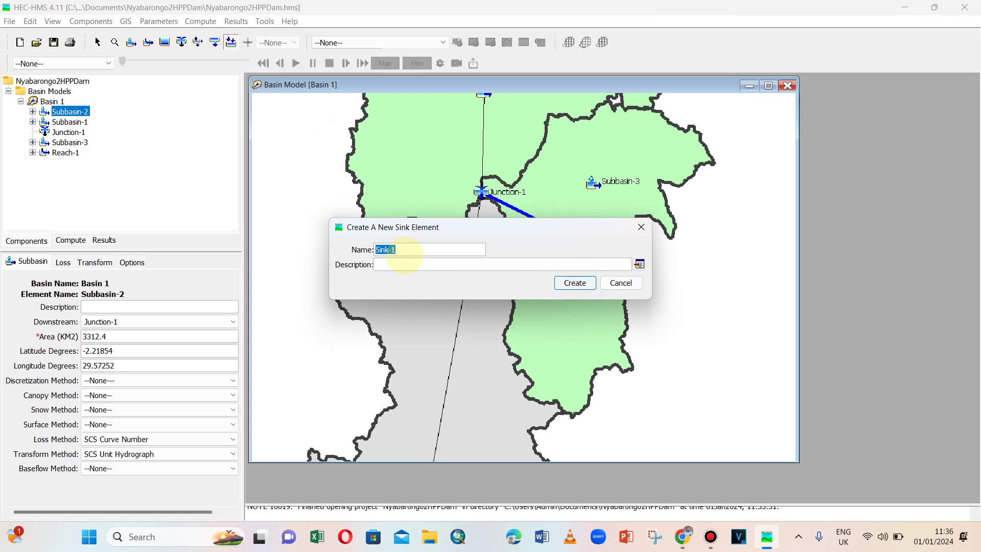
pyautogui.press('capslock')
pyautogui.write('O')
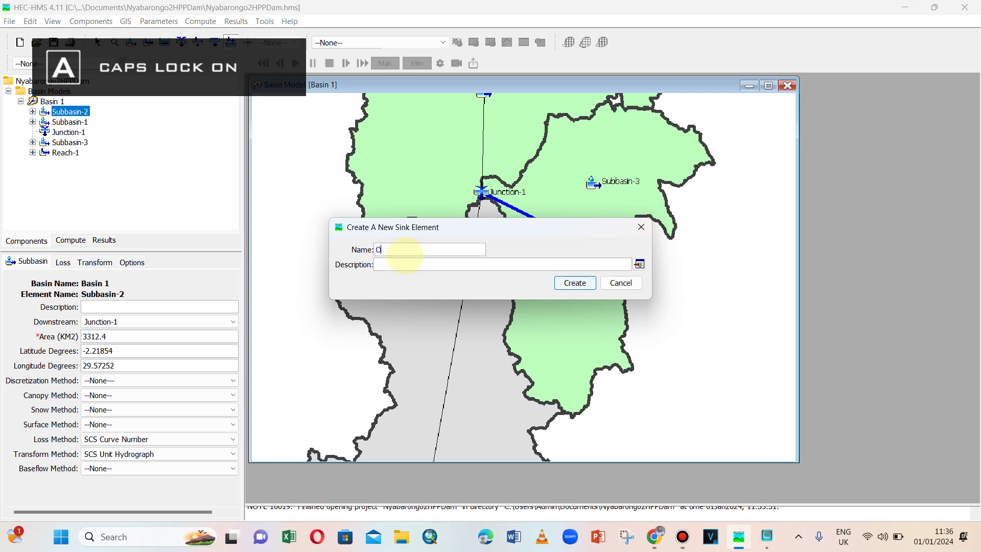
pyautogui.press('capslock')
pyautogui.write('u')
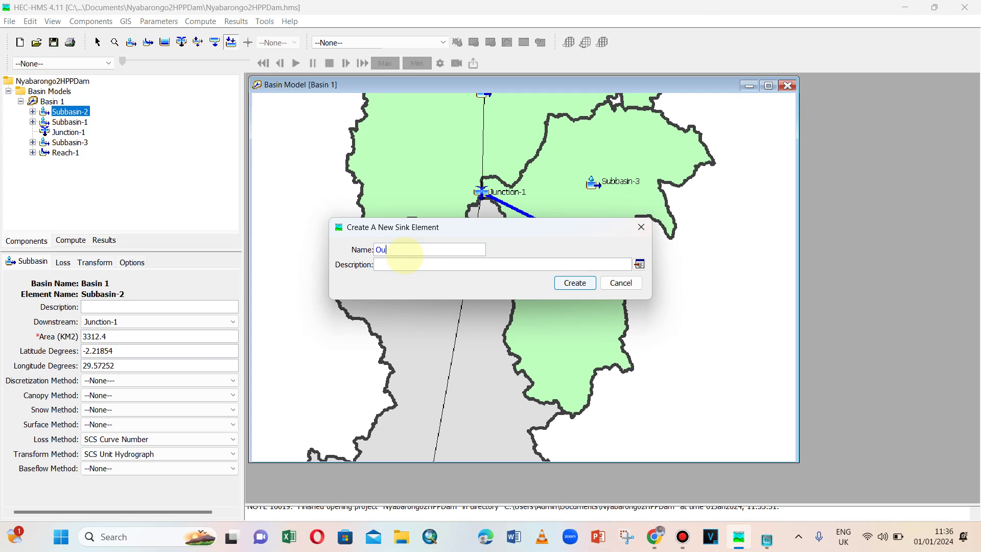
pyautogui.write('let_')
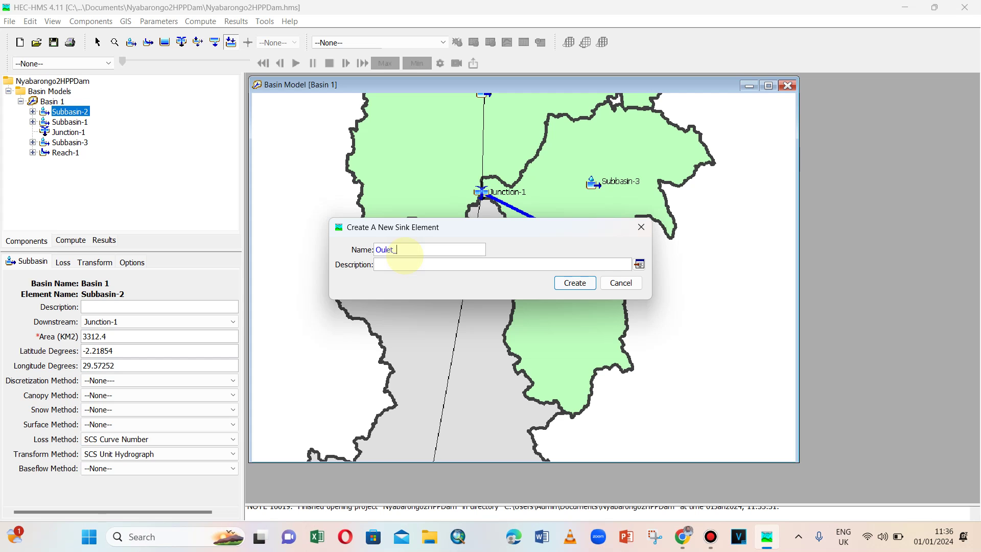
pyautogui.press('capslock')
pyautogui.write('D')
pyautogui.press('capslock')
pyautogui.write('am location')
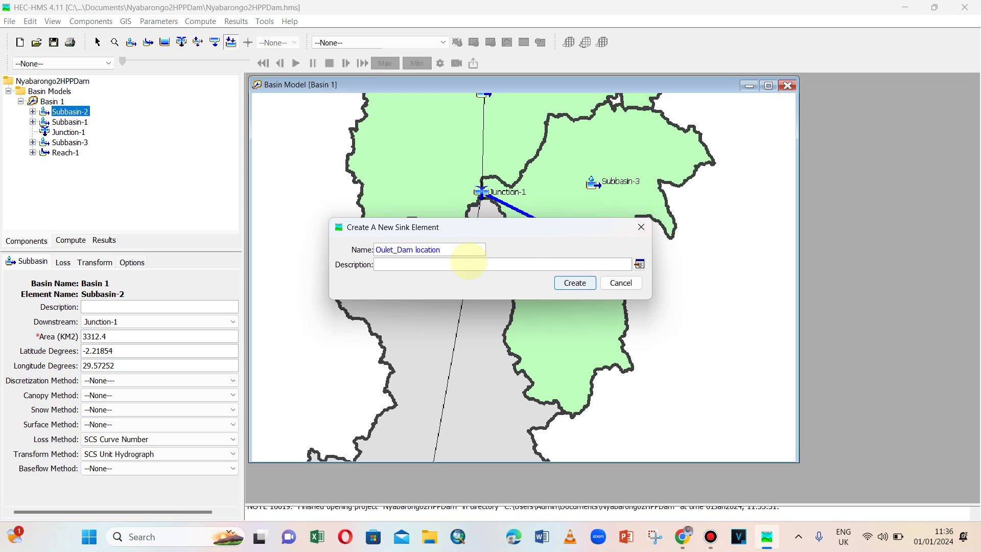
pyautogui.click(575, 282)
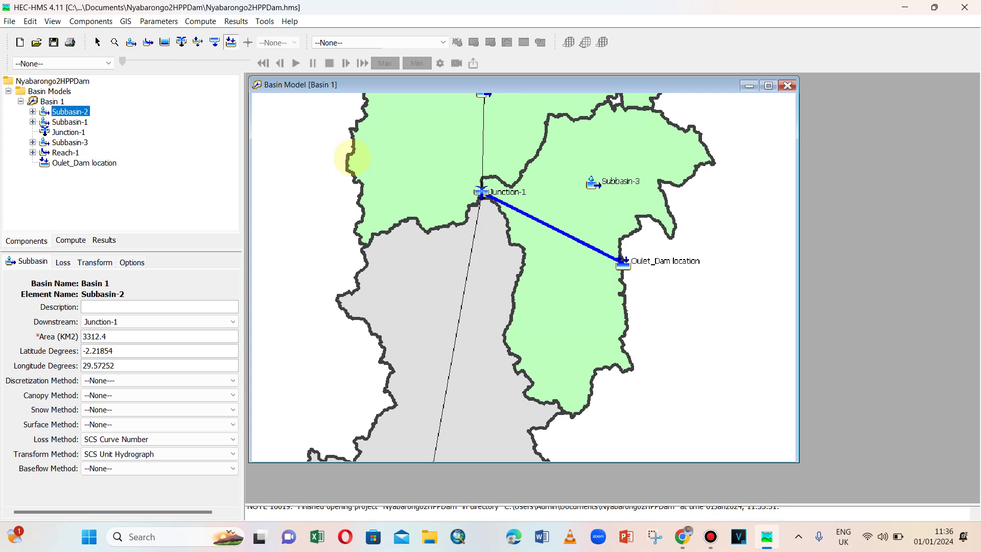
# Connect Subbasin-3 downstream to the Oulet_Dam location sink.
pyautogui.click(97, 42)
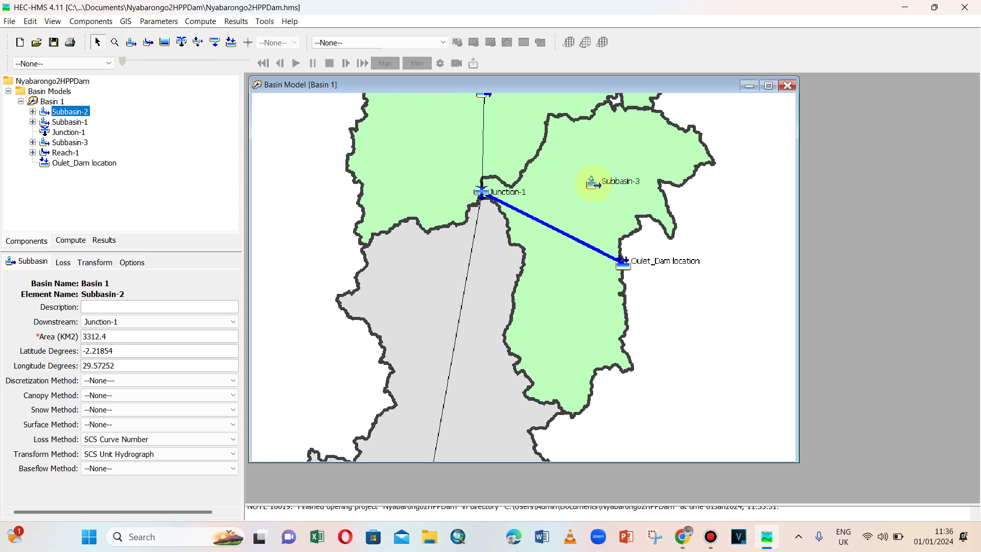
pyautogui.click(593, 182)
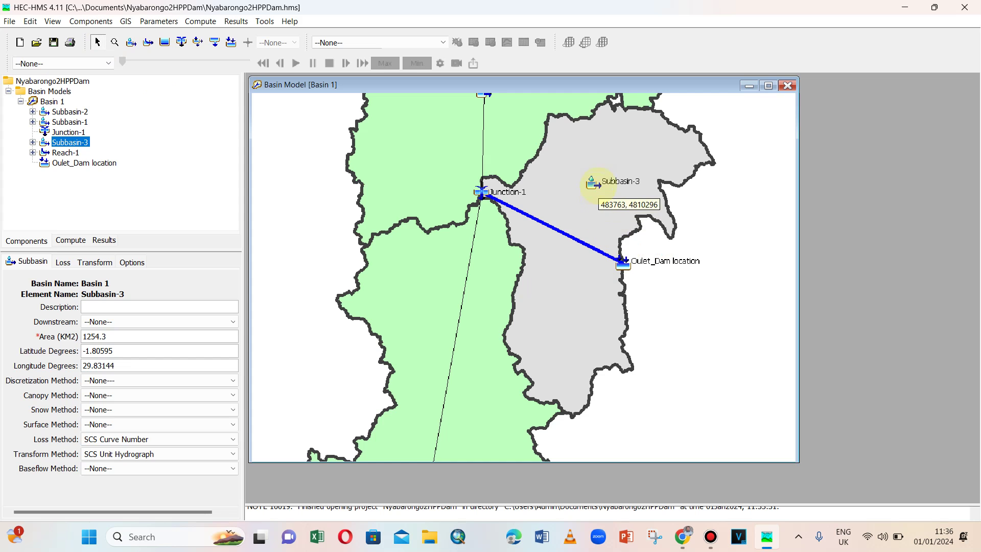
pyautogui.rightClick(597, 185)
pyautogui.click(658, 263)
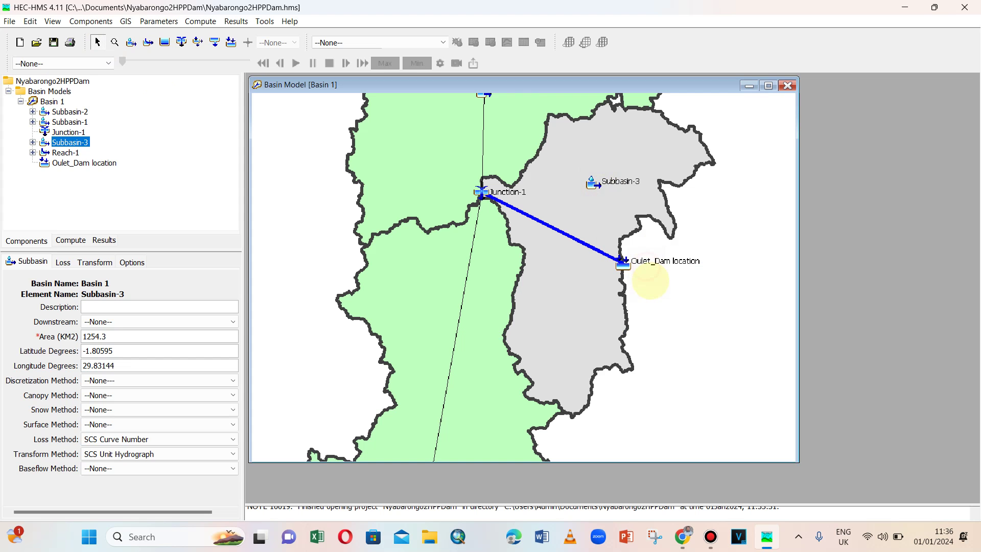
pyautogui.scroll(1, 628, 268)
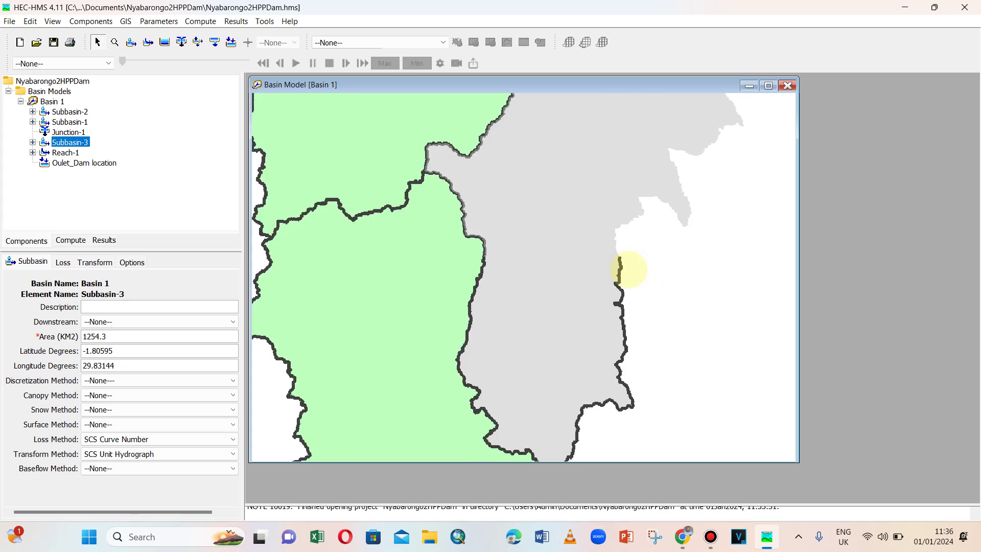
pyautogui.click(620, 262)
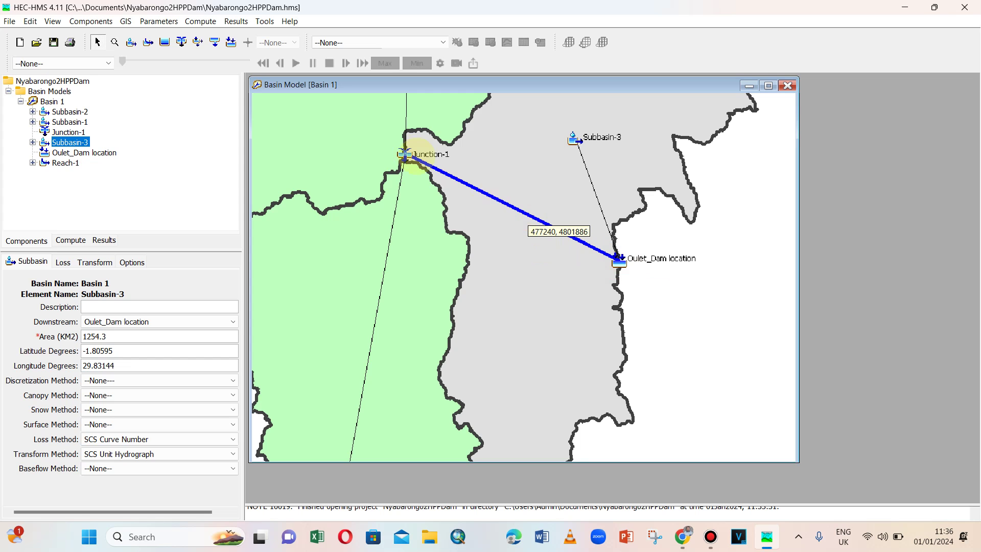
pyautogui.click(407, 151)
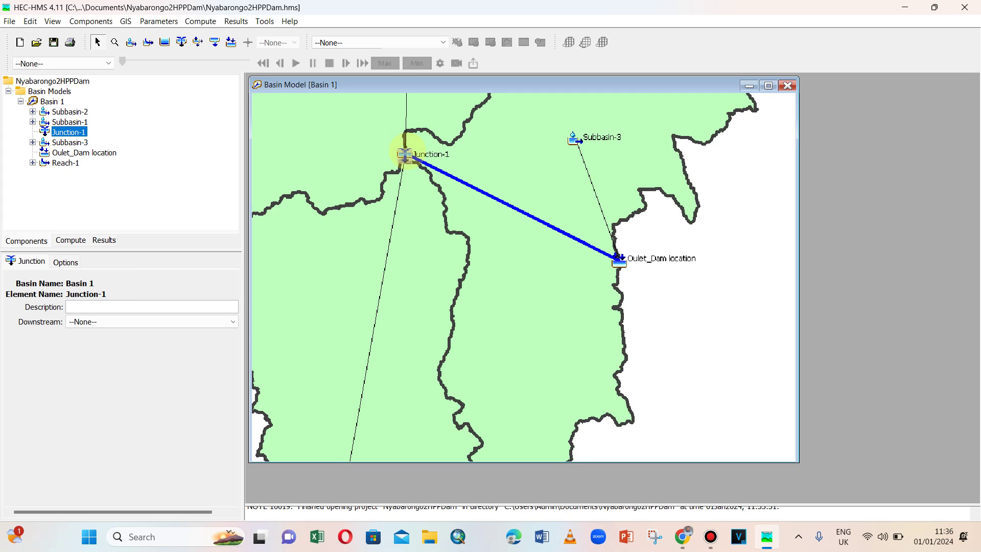
# Link Junction-1 downstream to Reach-1, and Reach-1 downstream to Oulet_Dam location.
pyautogui.rightClick(406, 154)
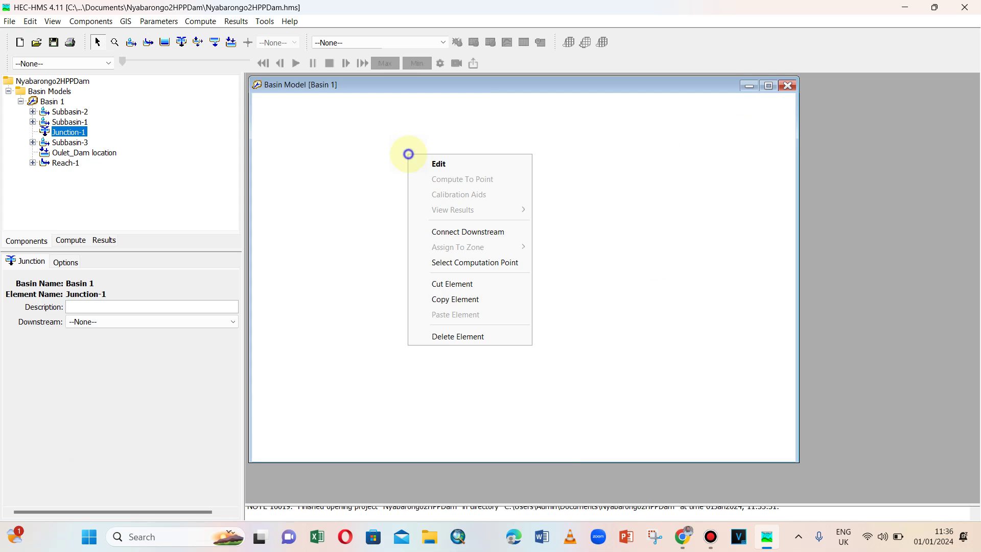
pyautogui.click(462, 230)
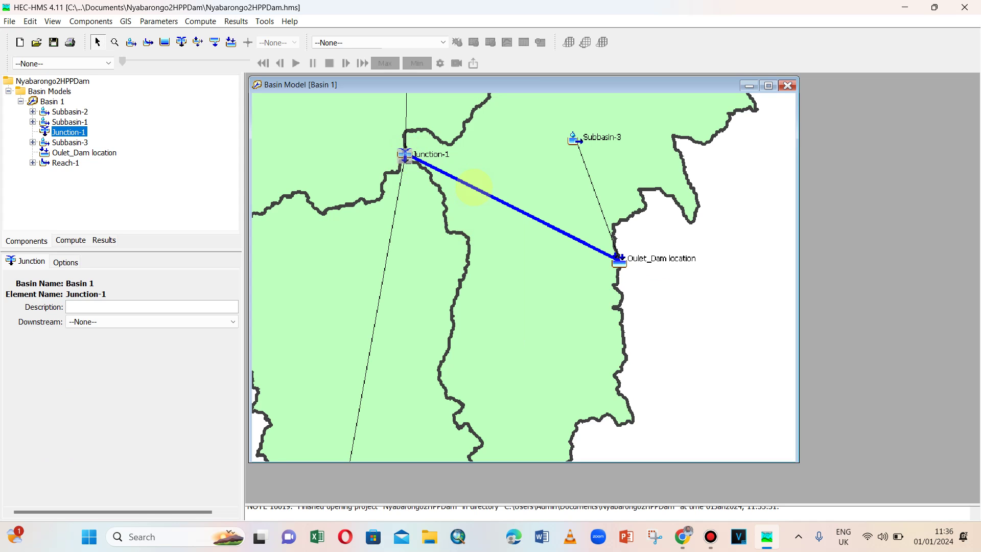
pyautogui.click(474, 187)
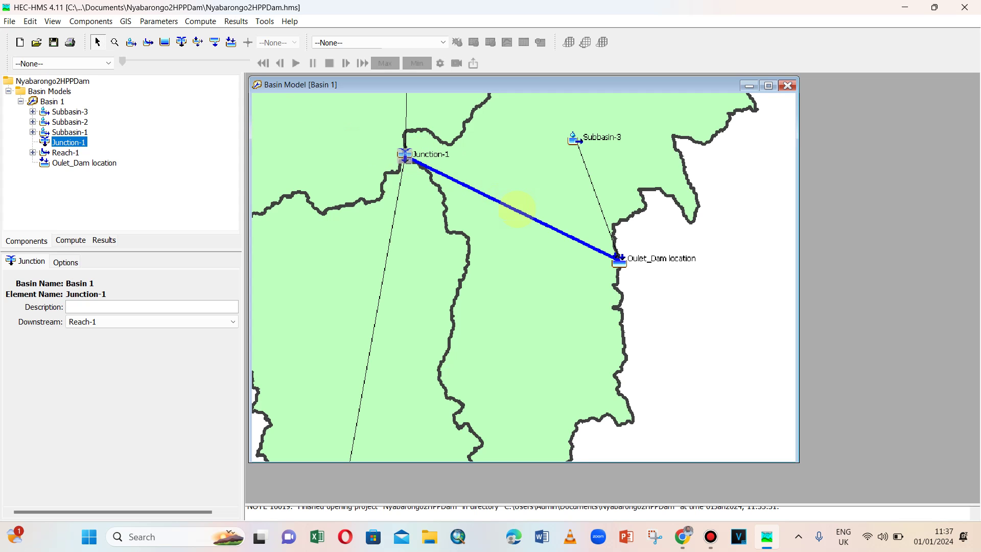
pyautogui.click(517, 208)
pyautogui.rightClick(517, 209)
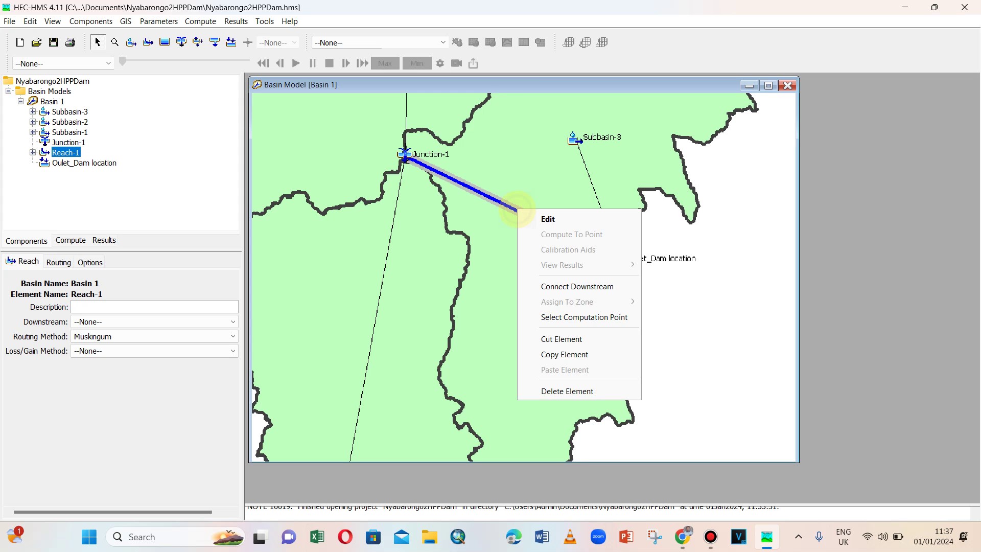
pyautogui.click(577, 286)
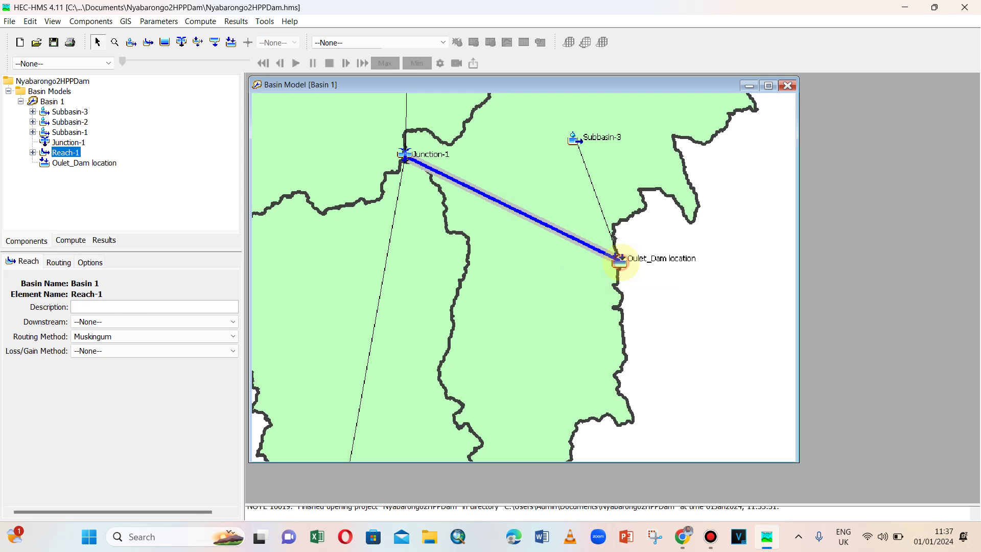
pyautogui.click(620, 259)
pyautogui.scroll(-3, 619, 260)
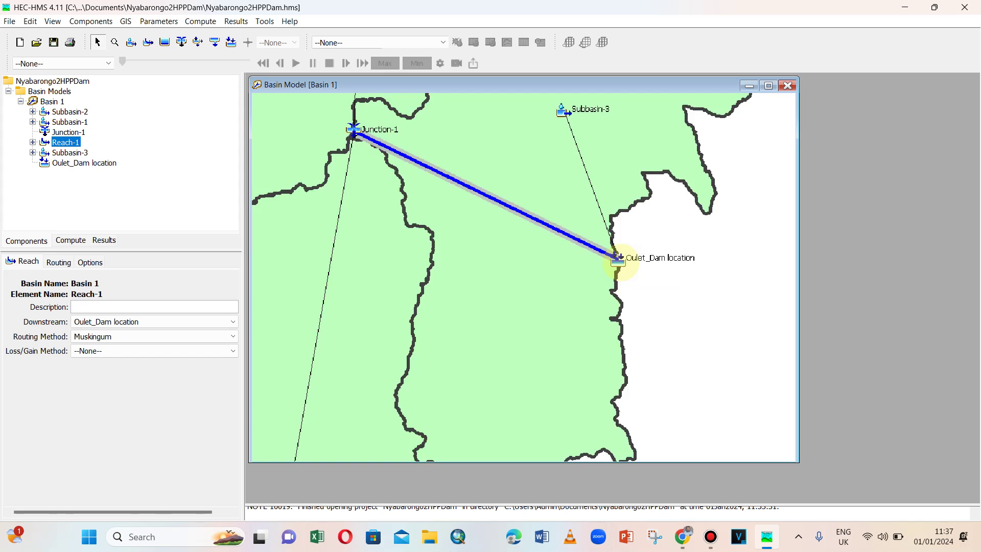
pyautogui.scroll(-2, 621, 264)
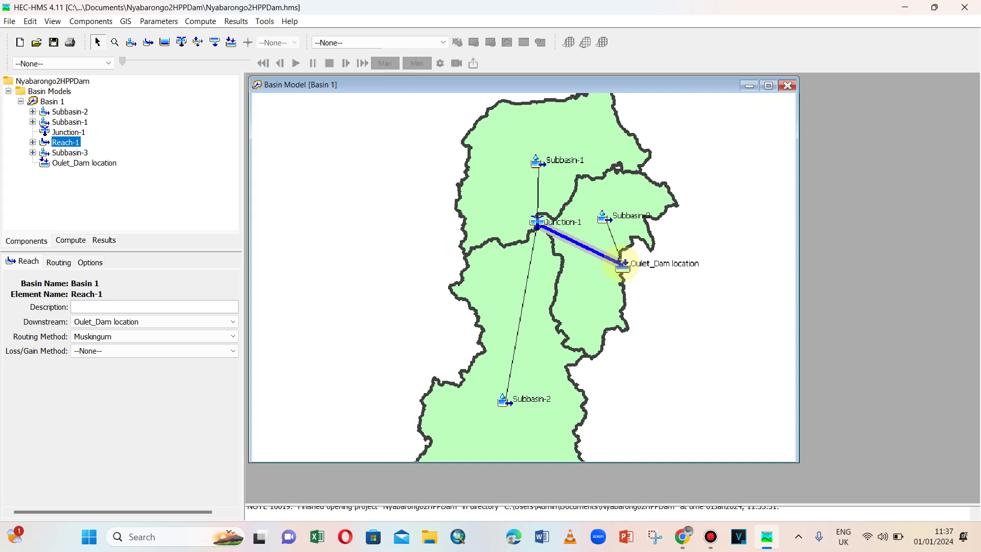
# Check the downstream links of Subbasin-1, Subbasin-2, Junction-1 and Reach-1.
pyautogui.scroll(-1, 621, 264)
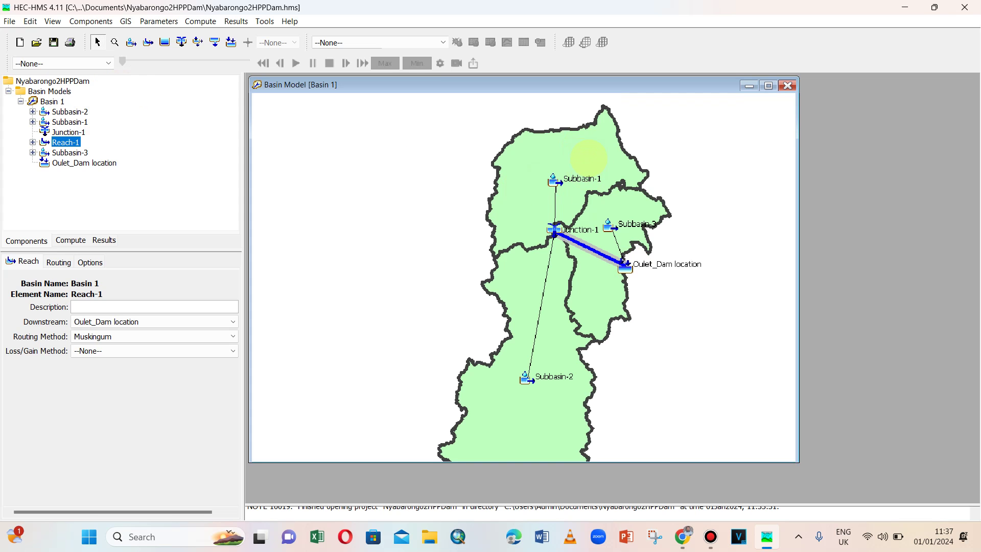
pyautogui.click(594, 155)
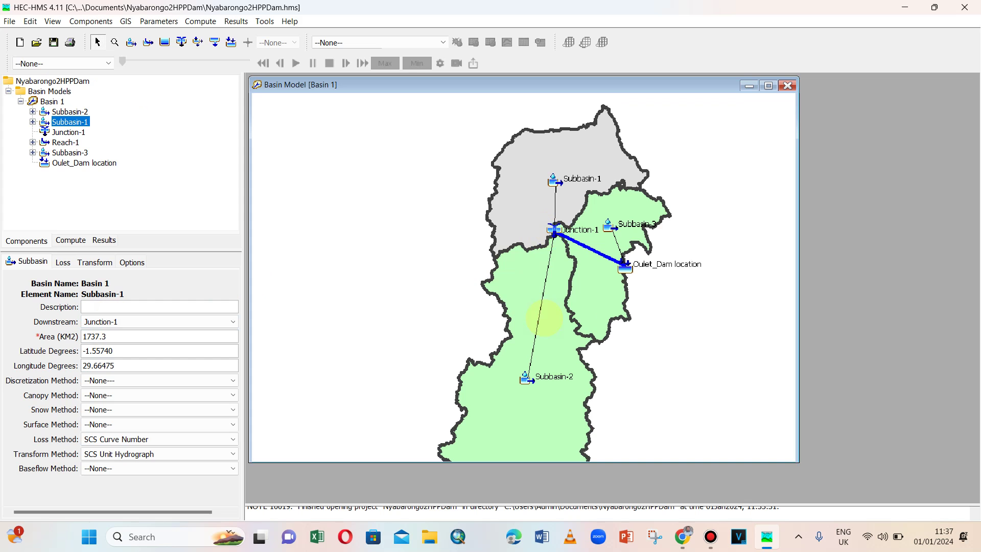
pyautogui.click(541, 408)
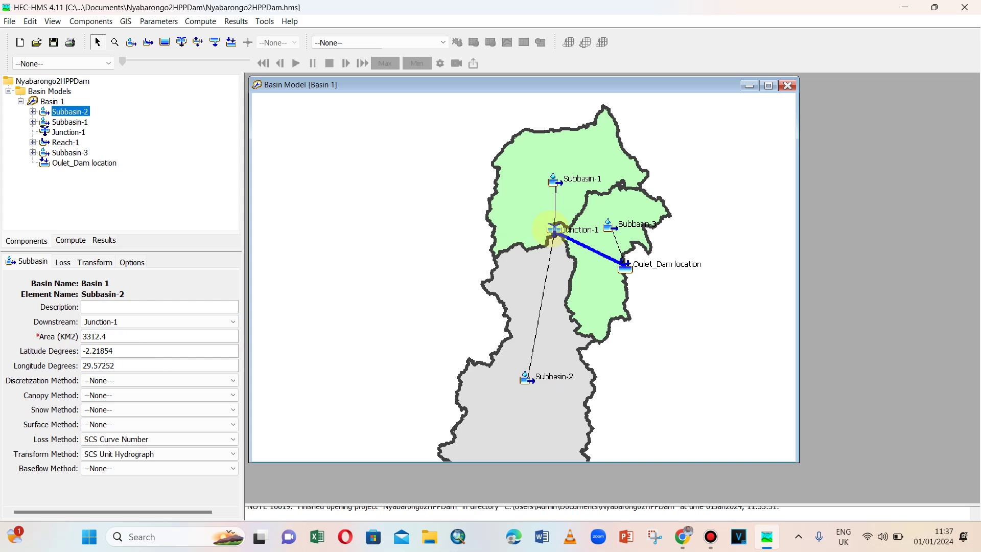
pyautogui.click(554, 229)
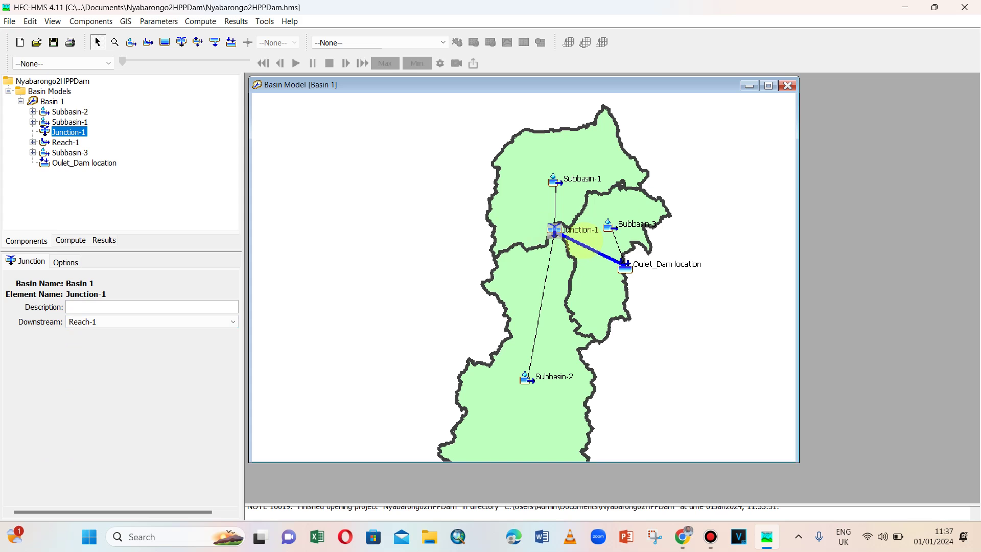
pyautogui.click(584, 243)
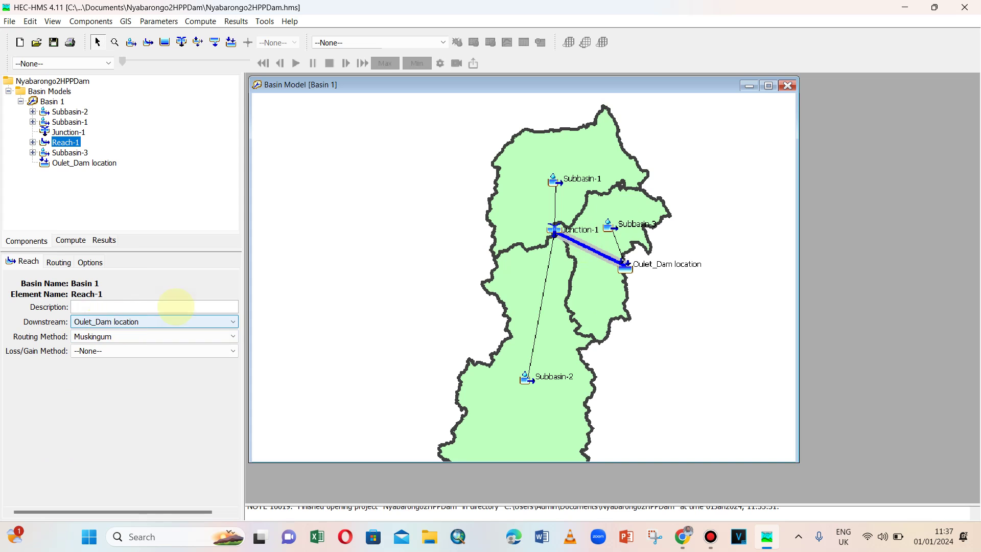
# Nudge the Oulet_Dam location sink slightly and bring up its context menu.
pyautogui.click(644, 263)
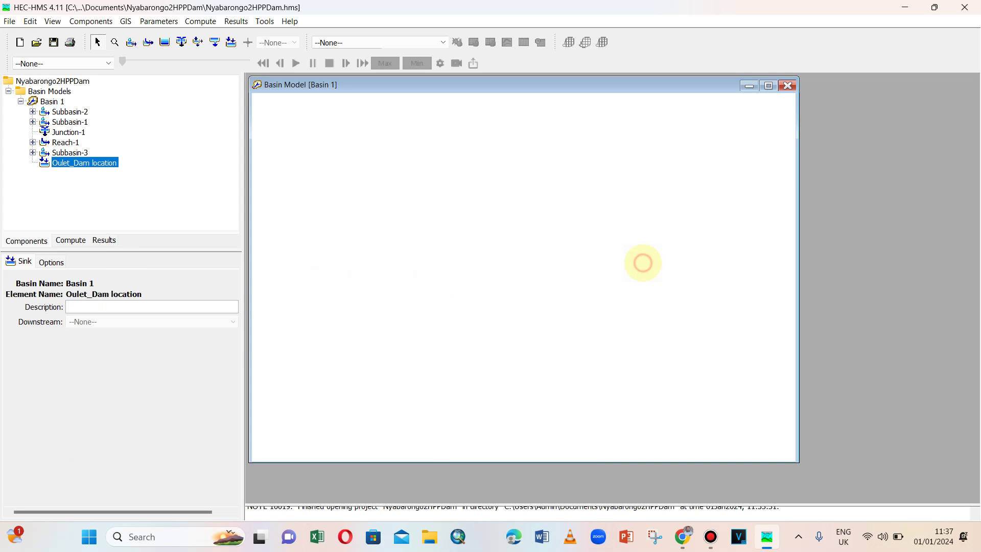
pyautogui.click(647, 262)
pyautogui.moveTo(646, 263); pyautogui.dragTo(619, 268)
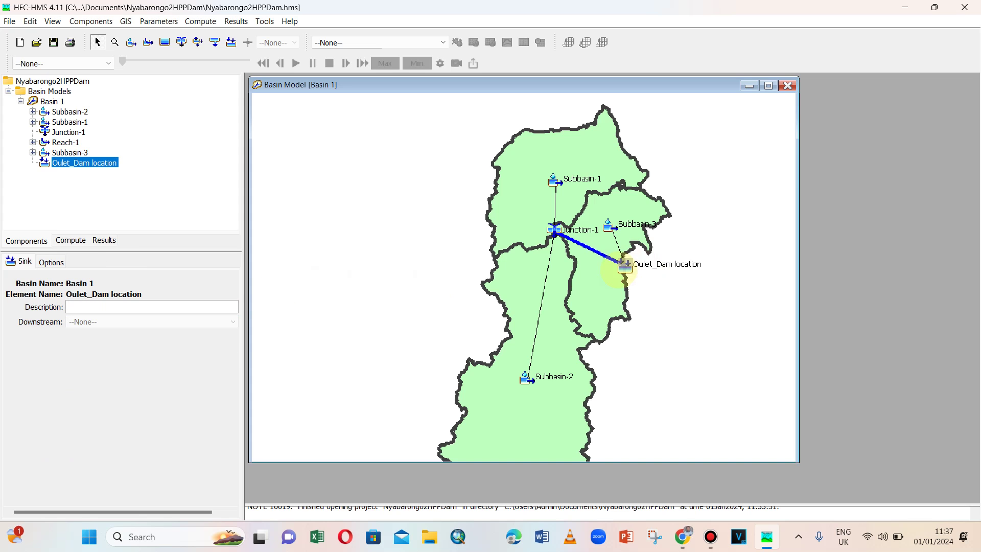
pyautogui.rightClick(624, 264)
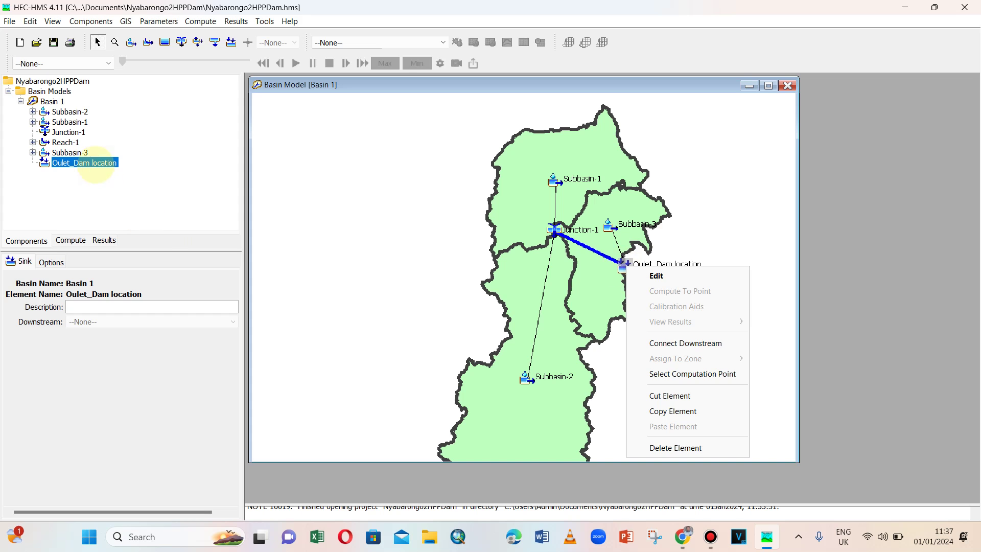
# Rename the sink 'Oulet_Dam location' to 'Outlet_Dam location' and verify Reach-1 and Subbasin-3 connections.
pyautogui.rightClick(97, 162)
pyautogui.click(127, 223)
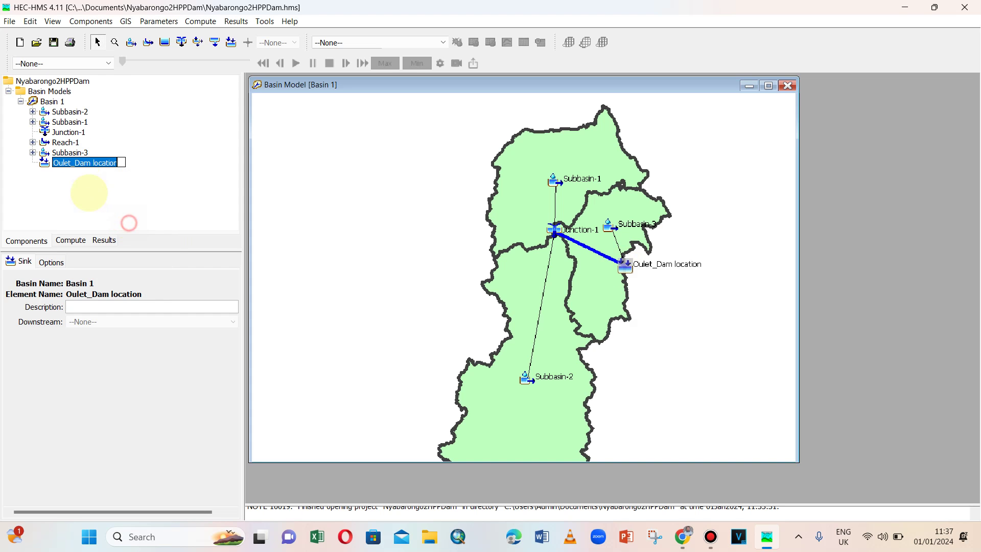
pyautogui.click(62, 161)
pyautogui.write('t')
pyautogui.click(638, 273)
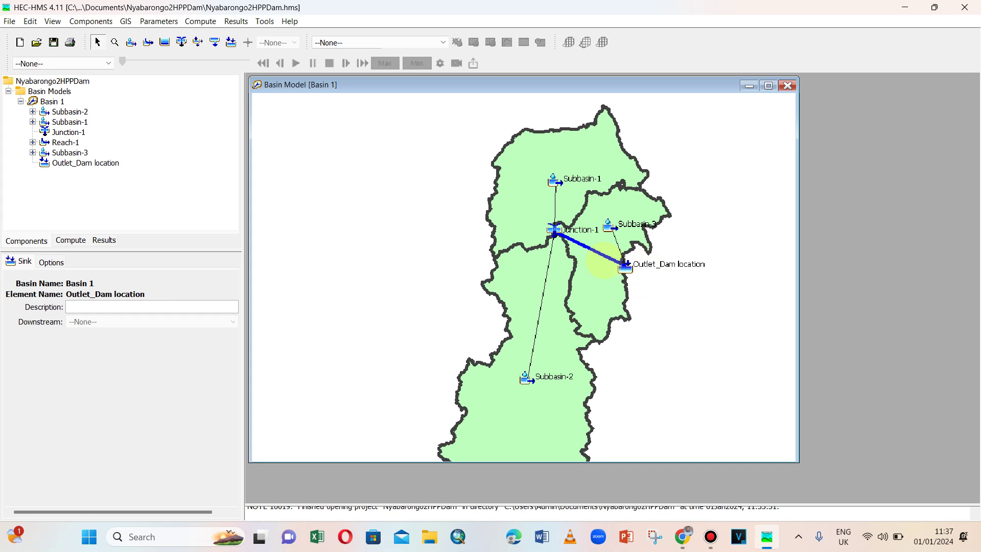
pyautogui.click(607, 255)
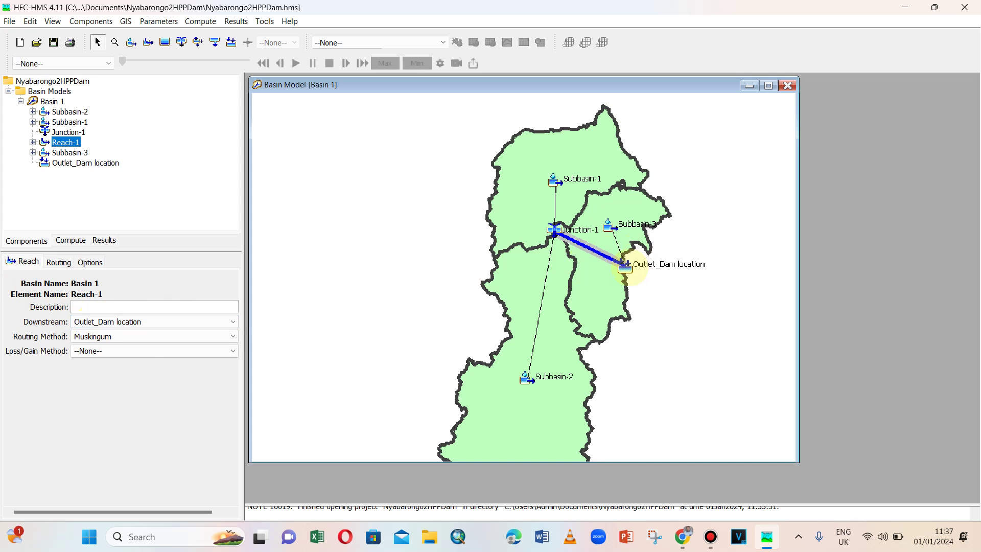
pyautogui.click(629, 221)
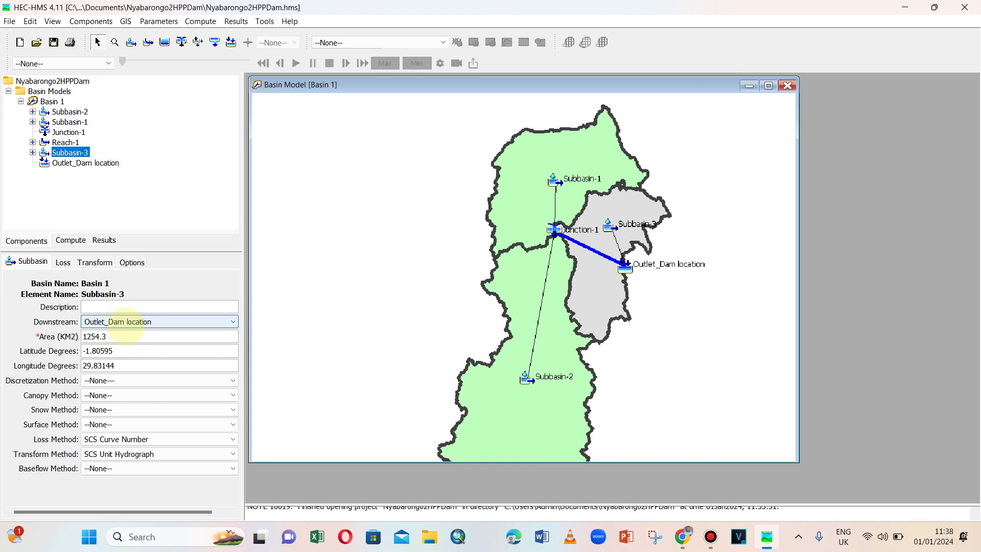
# Zoom the basin map in around Subbasin-3 and the Outlet_Dam location sink.
pyautogui.scroll(3, 552, 300)
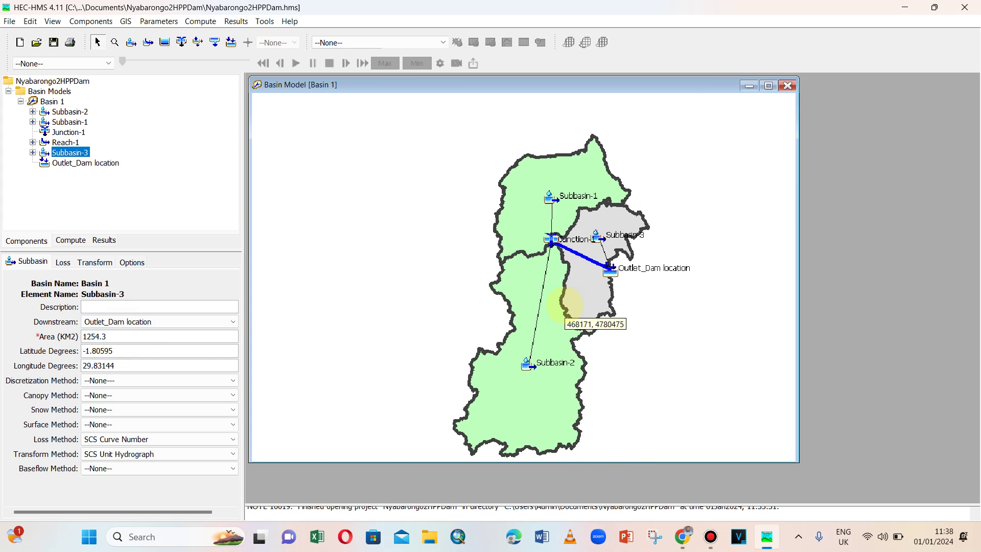
pyautogui.scroll(1, 595, 359)
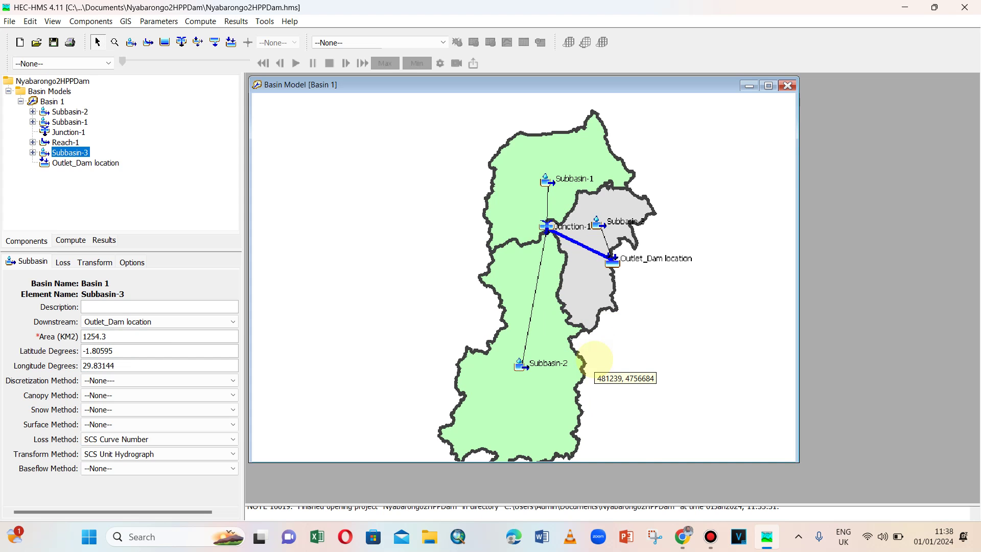